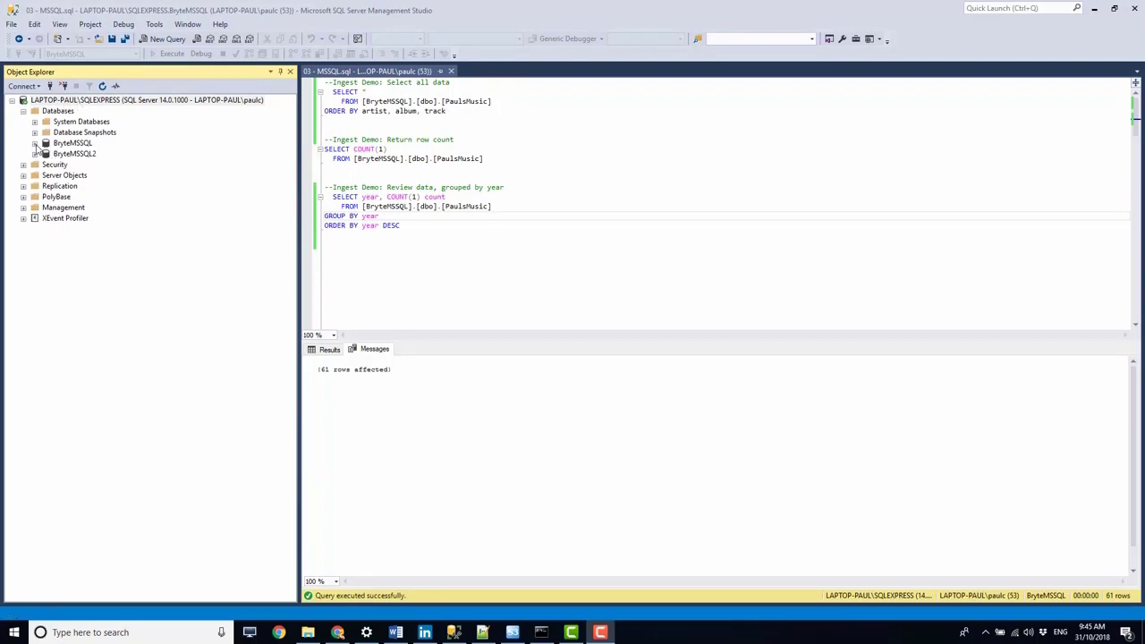
- Locate the dbo.PaulsMusic table in the BryteMSSQL database and run the query that selects all its data
click(35, 144)
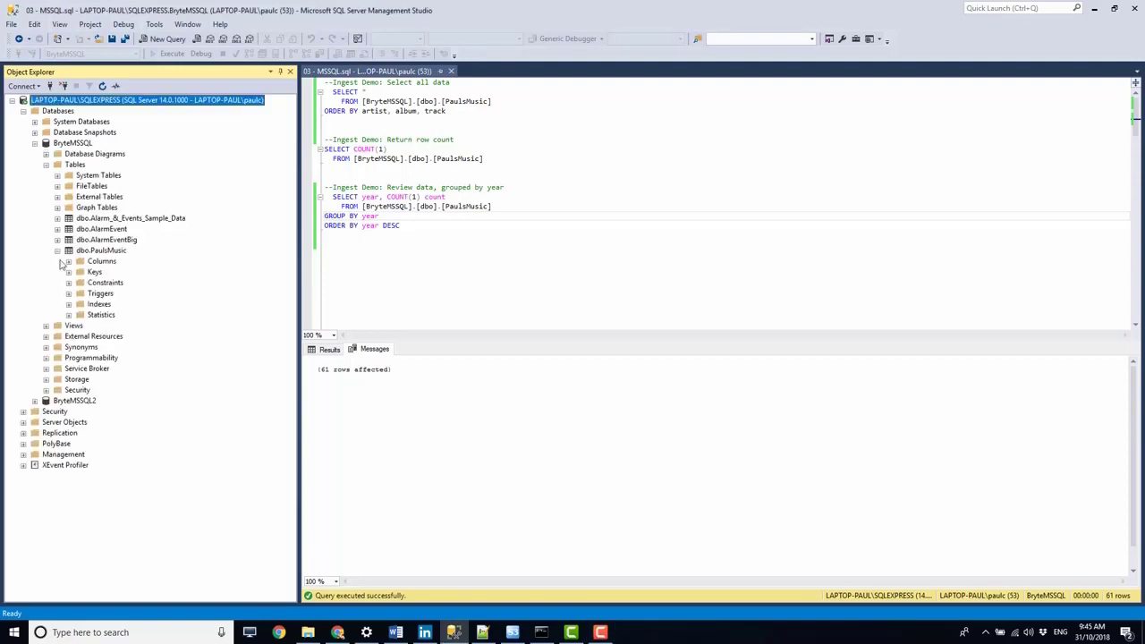
click(104, 251)
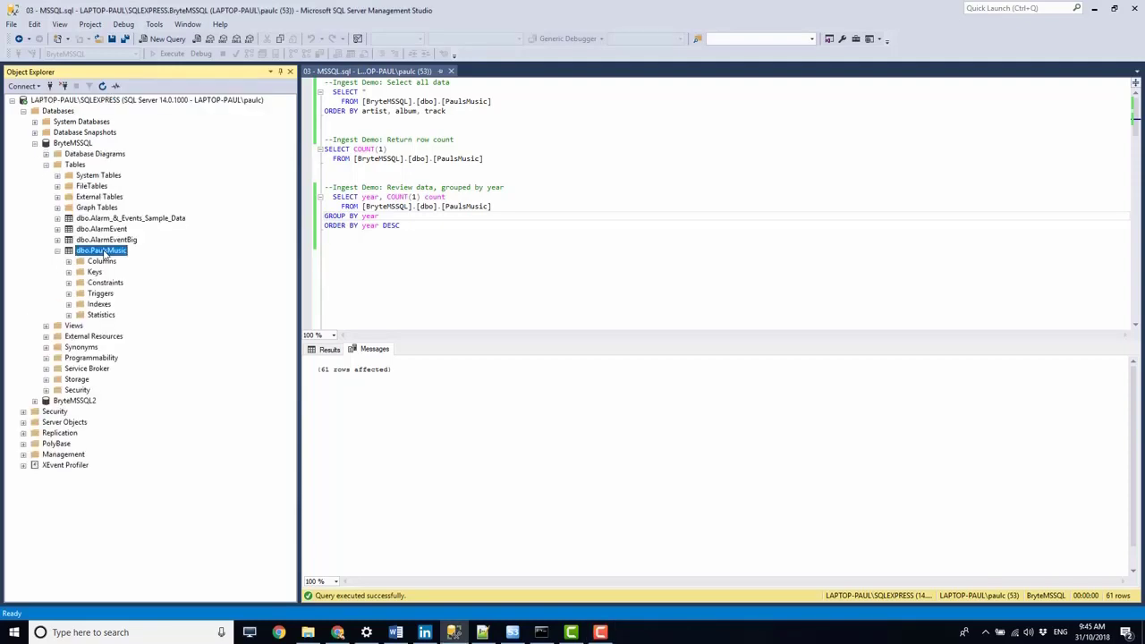
drag(459, 112, 318, 92)
key(F5)
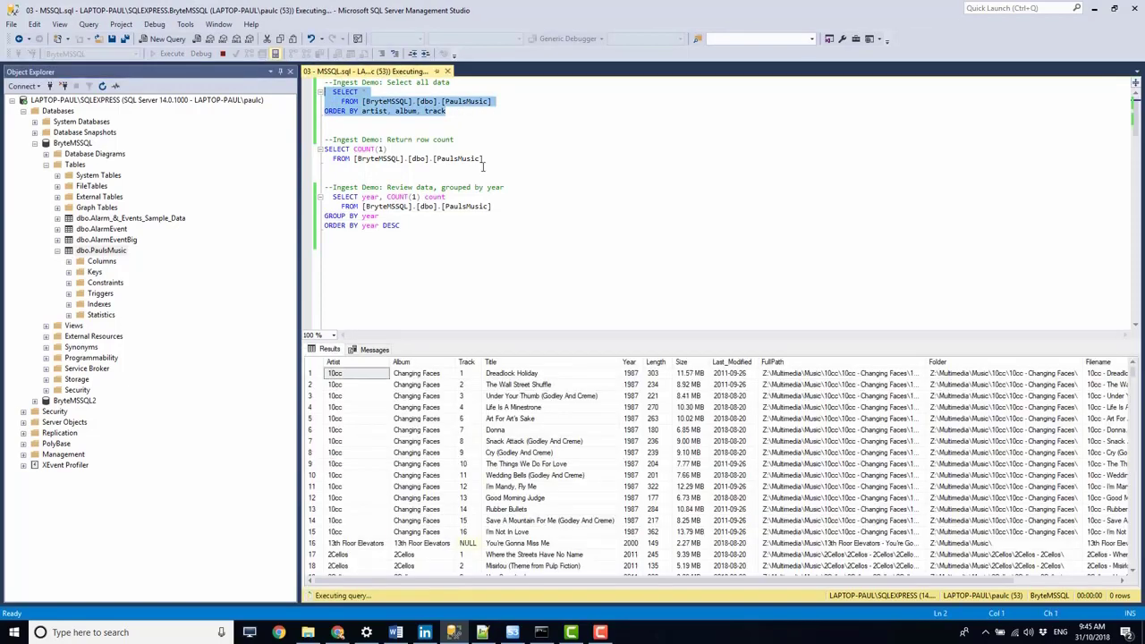
click(378, 434)
scroll(376, 434, down, 20)
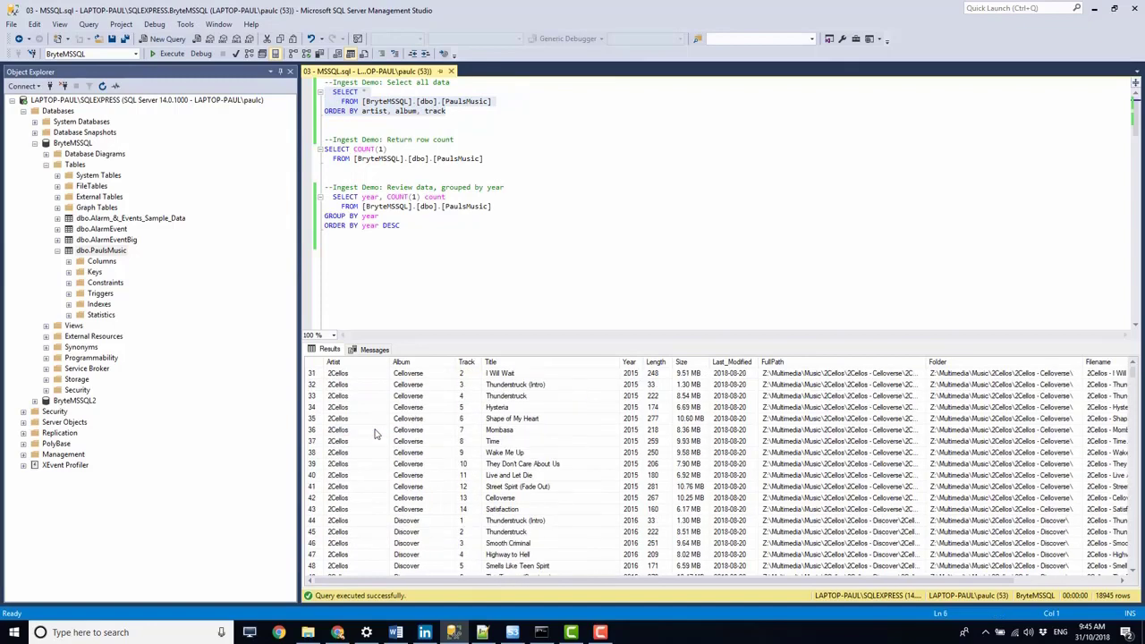
scroll(377, 434, down, 20)
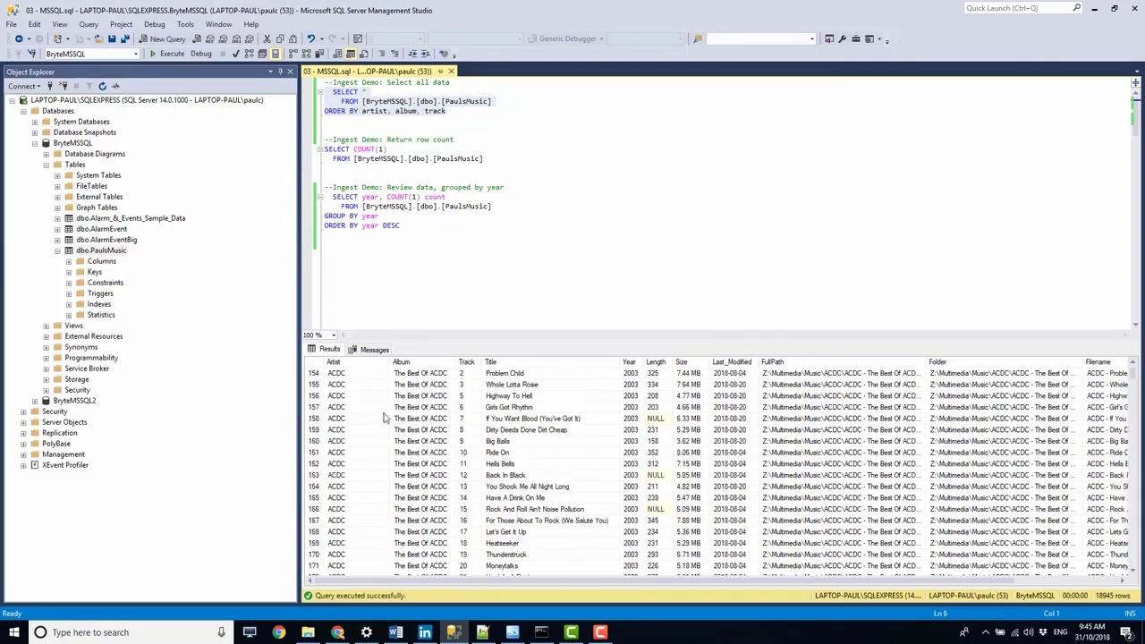
- Run the row count query on PaulsMusic, followed by the query that groups the data by year
drag(493, 158, 324, 149)
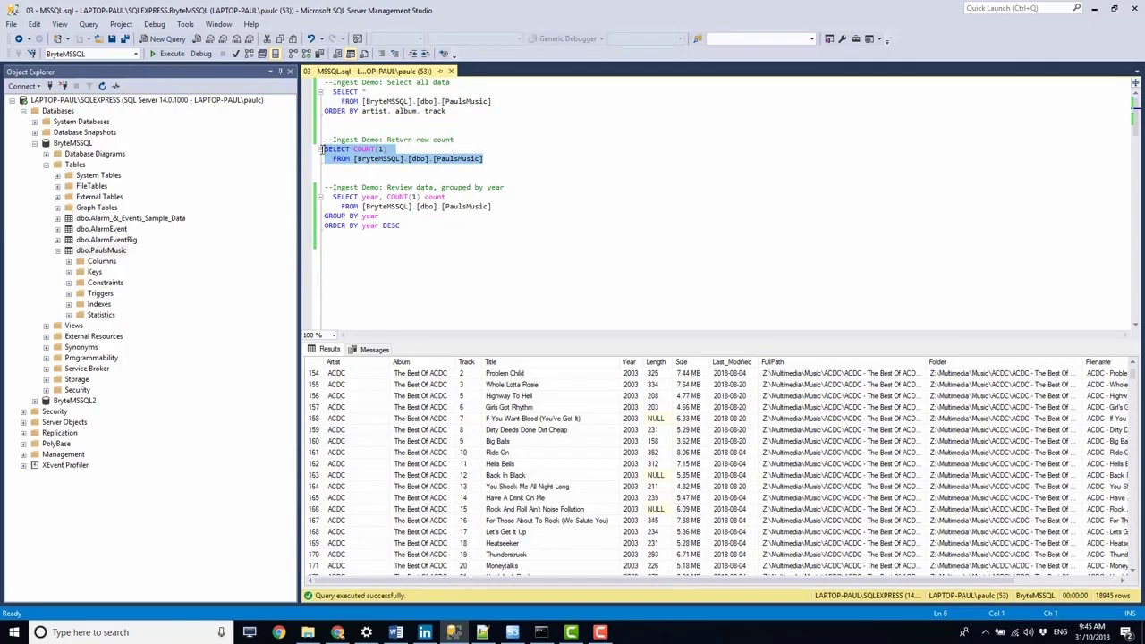
click(166, 53)
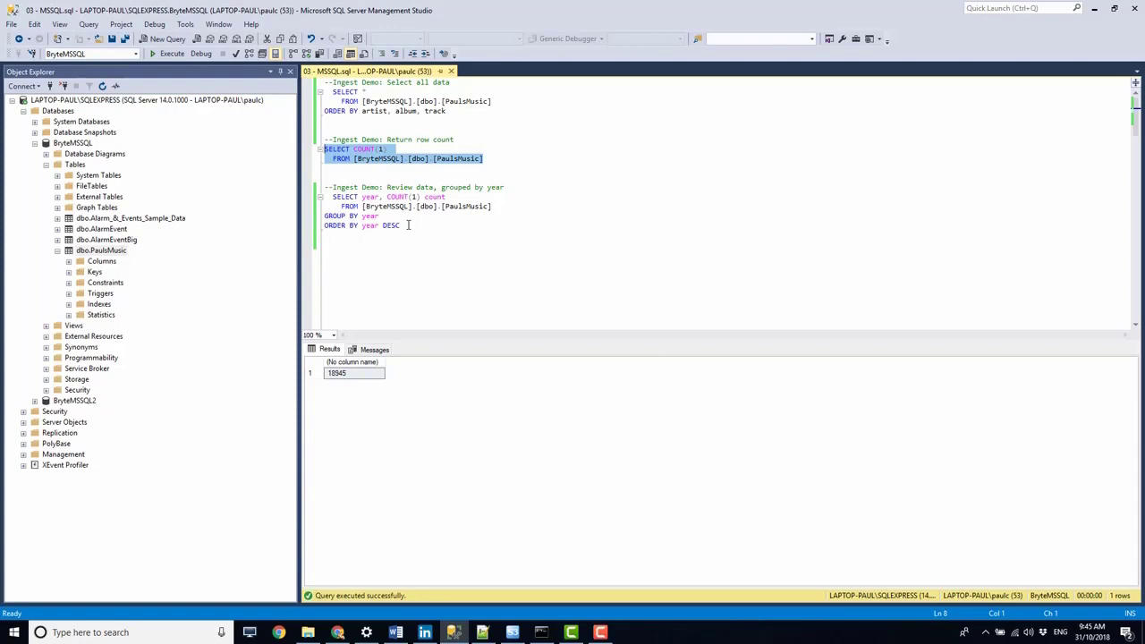
drag(408, 226, 324, 196)
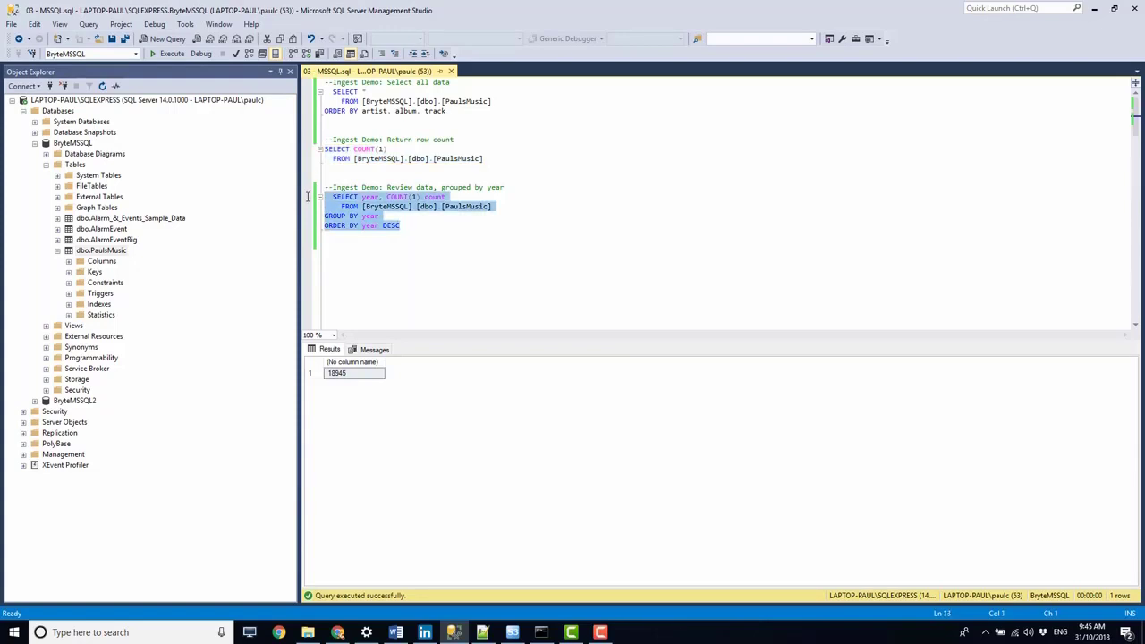
click(167, 54)
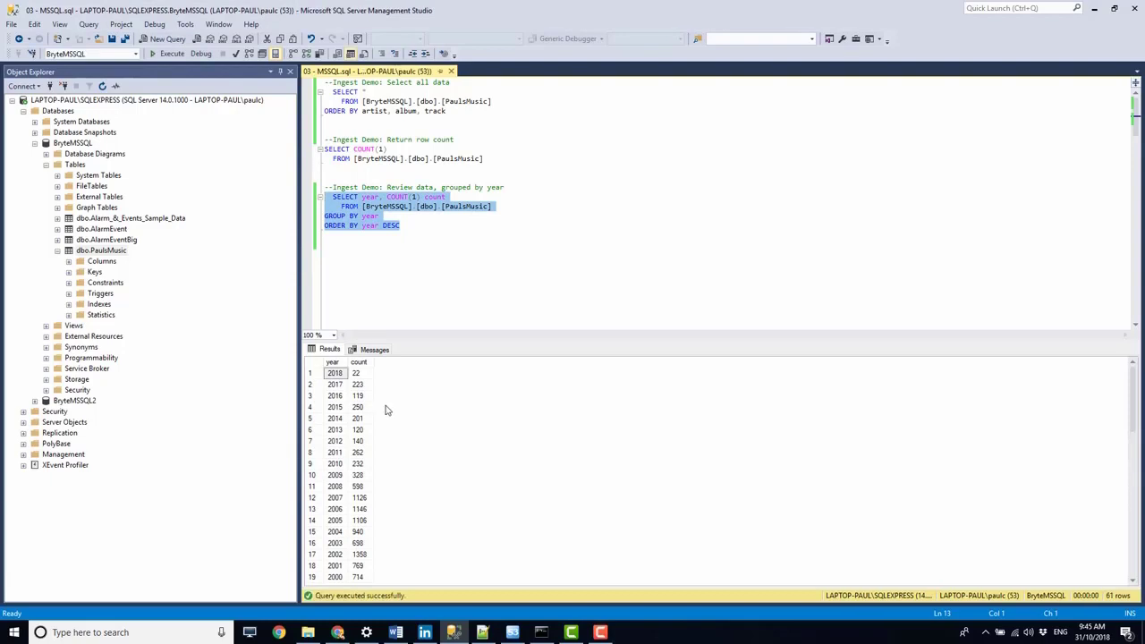
- Examine the track counts per year, including the oldest year and the rows with a NULL year
click(342, 407)
scroll(340, 394, down, 5)
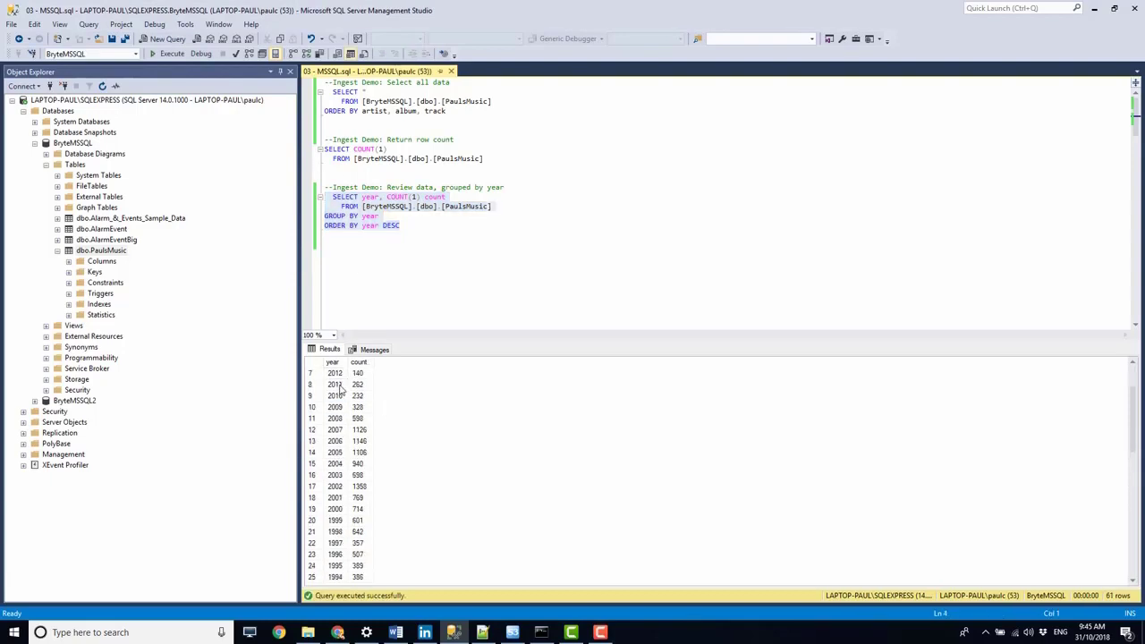
scroll(340, 390, down, 9)
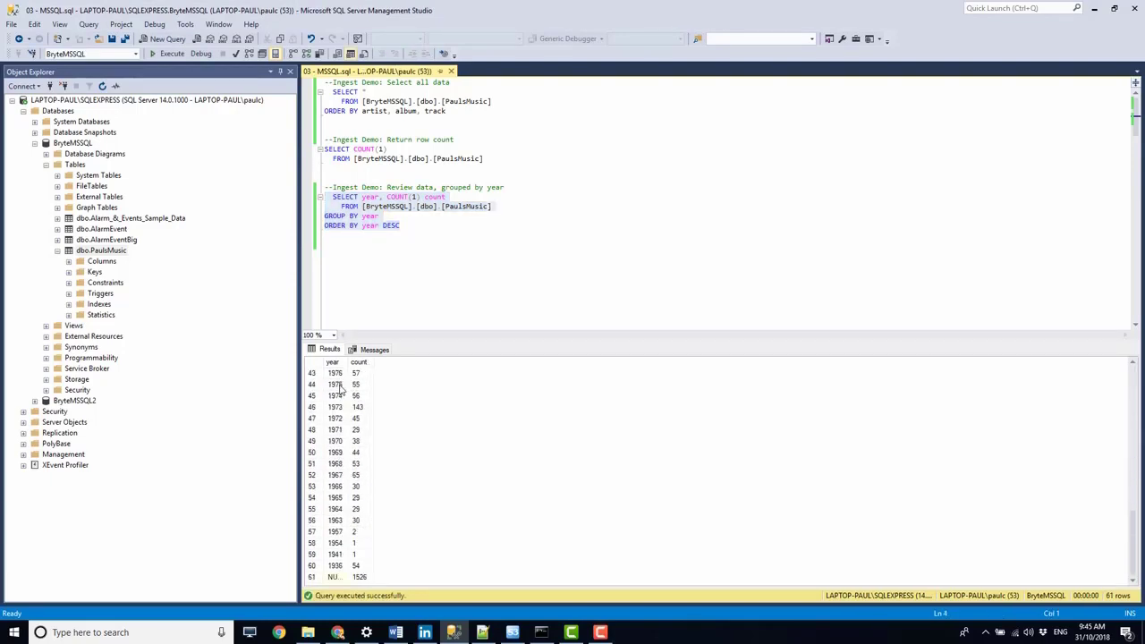
click(338, 578)
click(359, 580)
click(339, 579)
click(357, 579)
click(337, 579)
click(355, 579)
click(333, 579)
click(335, 565)
click(357, 566)
scroll(368, 474, up, 14)
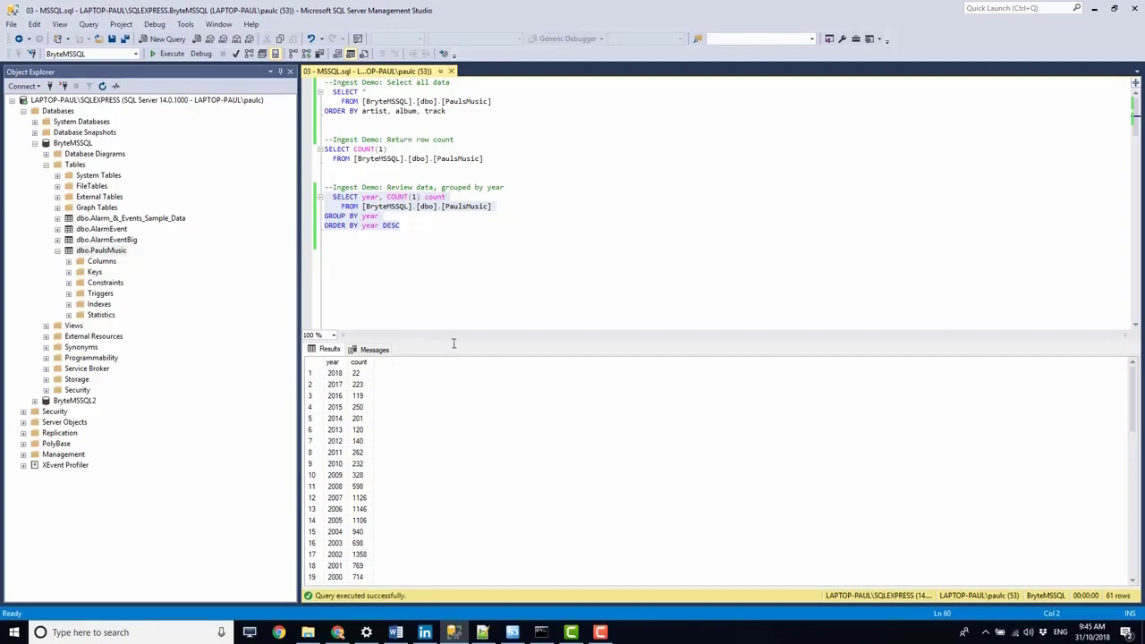
- Switch to BryteFlow Ingest and review the source connection and the destination file system's delta and data directories
click(601, 632)
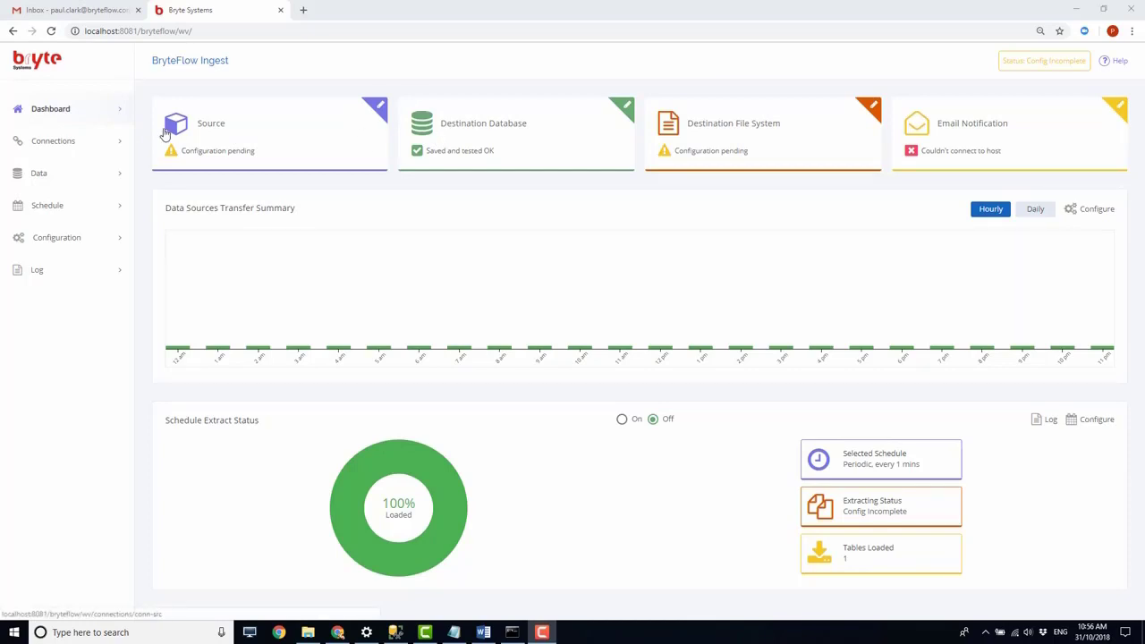
click(49, 141)
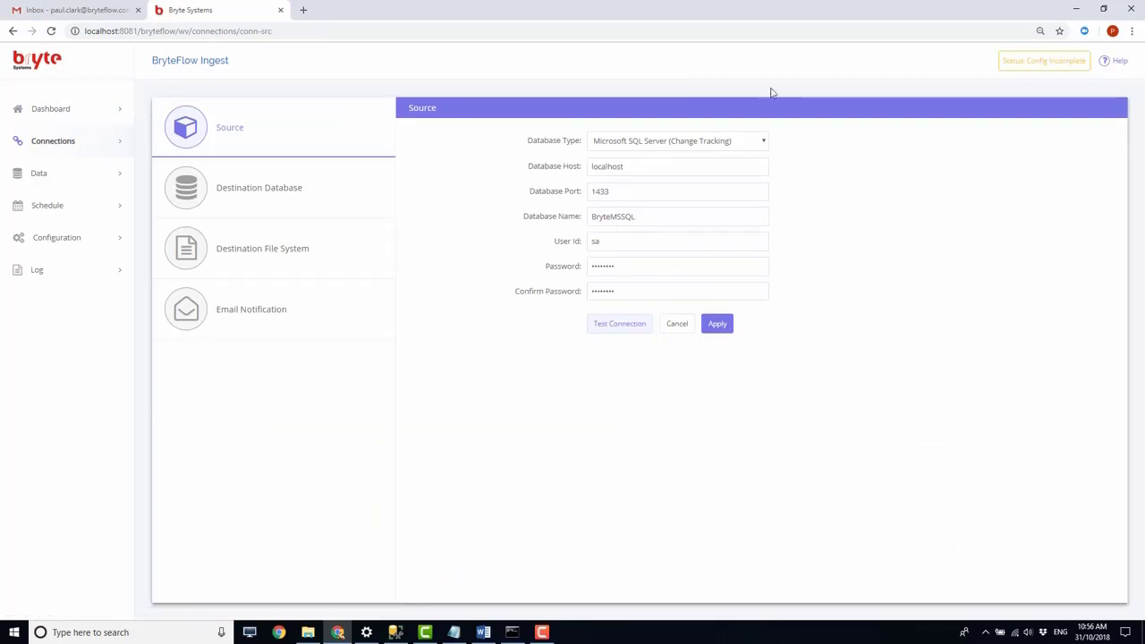
click(250, 252)
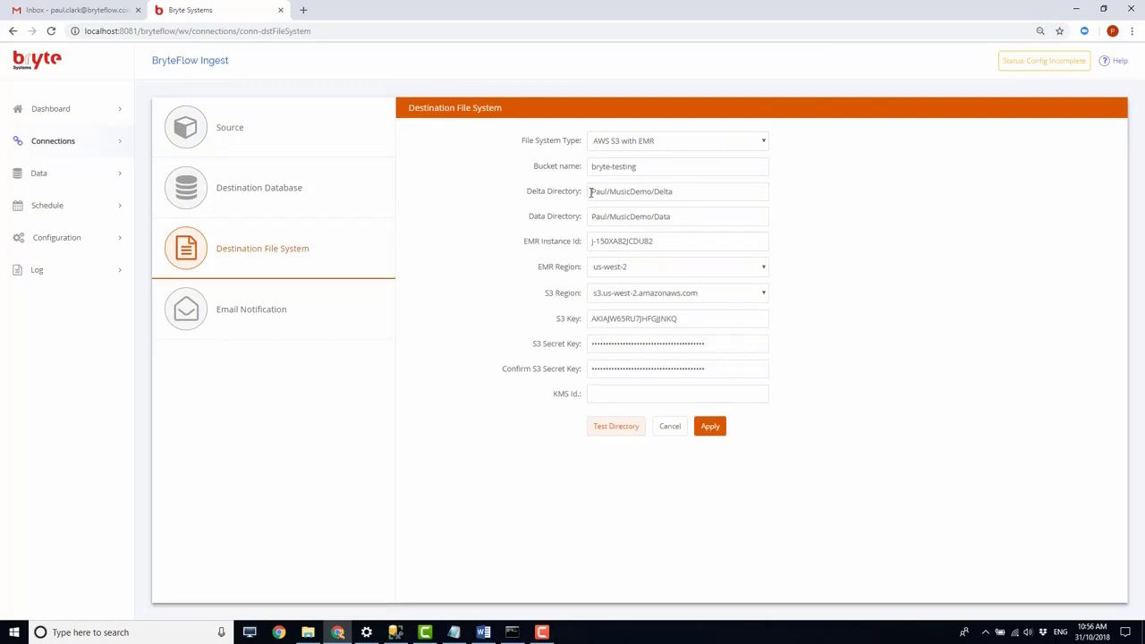
drag(590, 192, 591, 218)
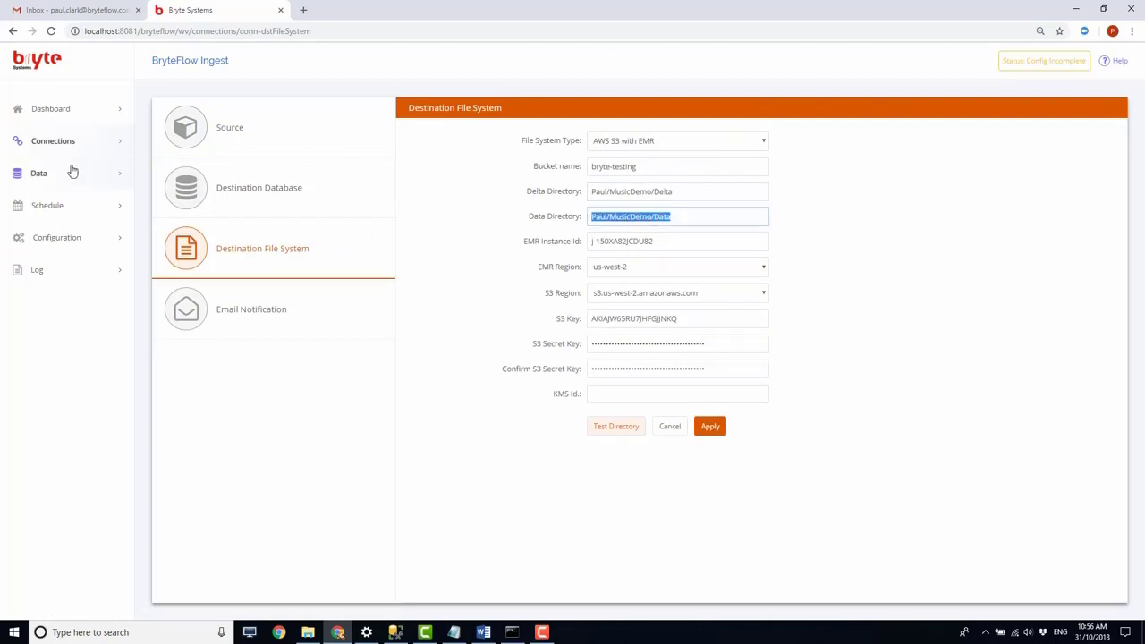
- Include the BryteMSSQL dbo table PaulsMusic for delta extraction by primary key with history, keyed on FullPath, and save the table details
click(41, 178)
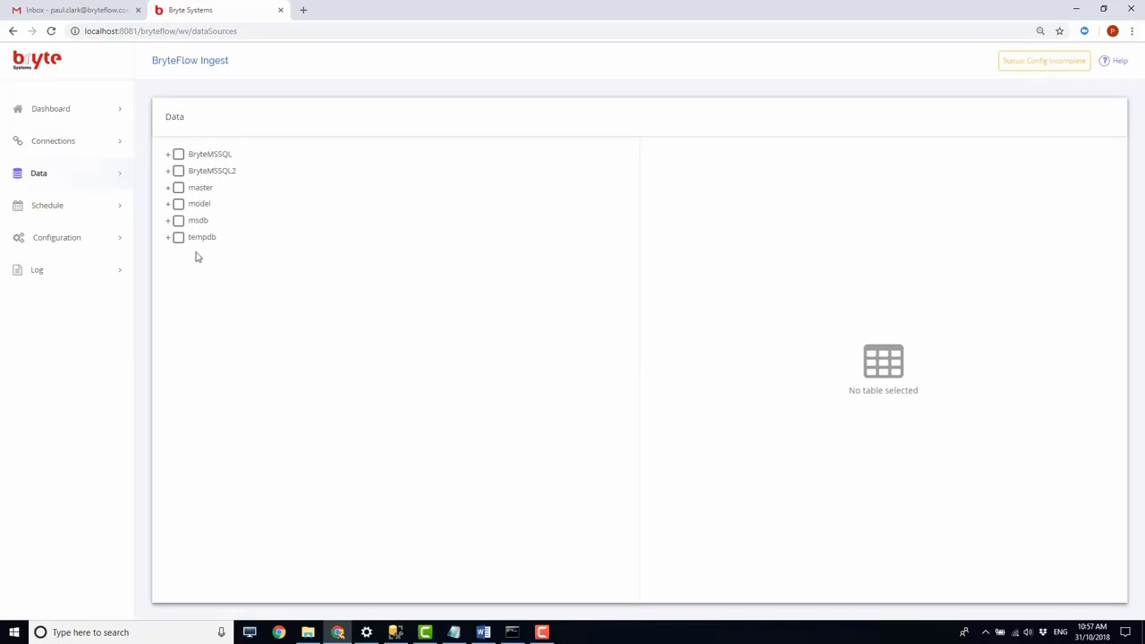
click(167, 155)
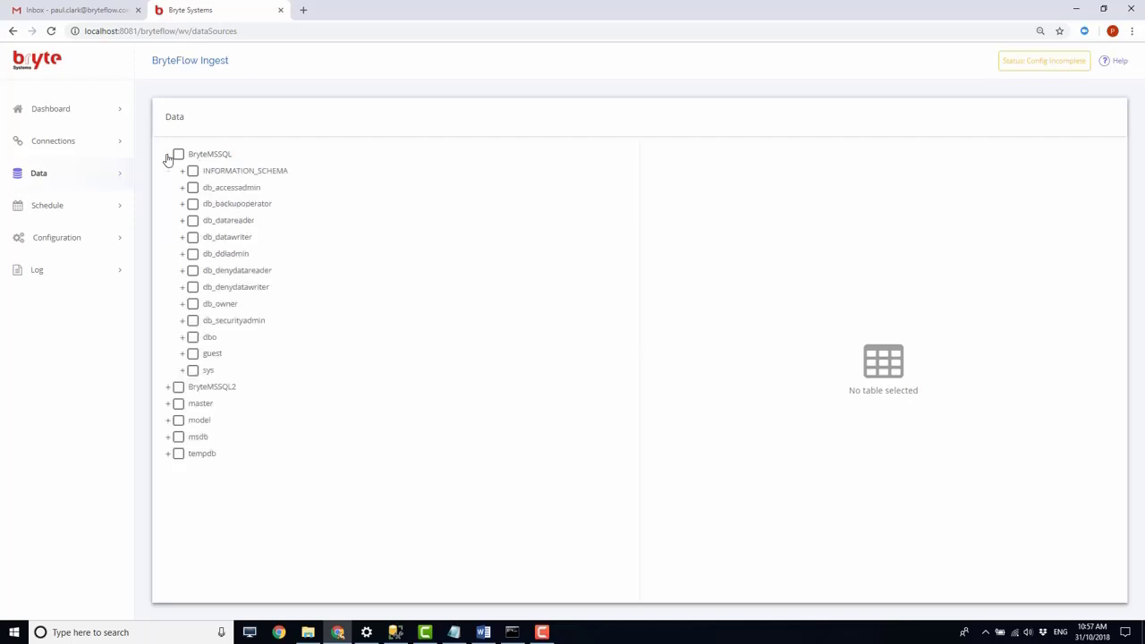
click(182, 339)
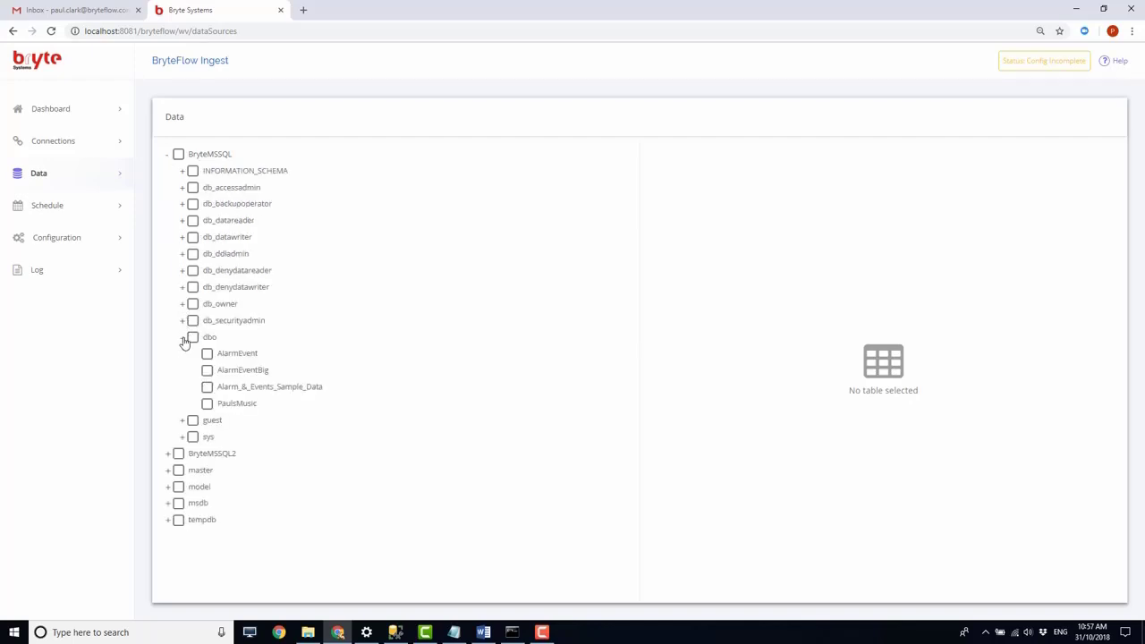
click(207, 404)
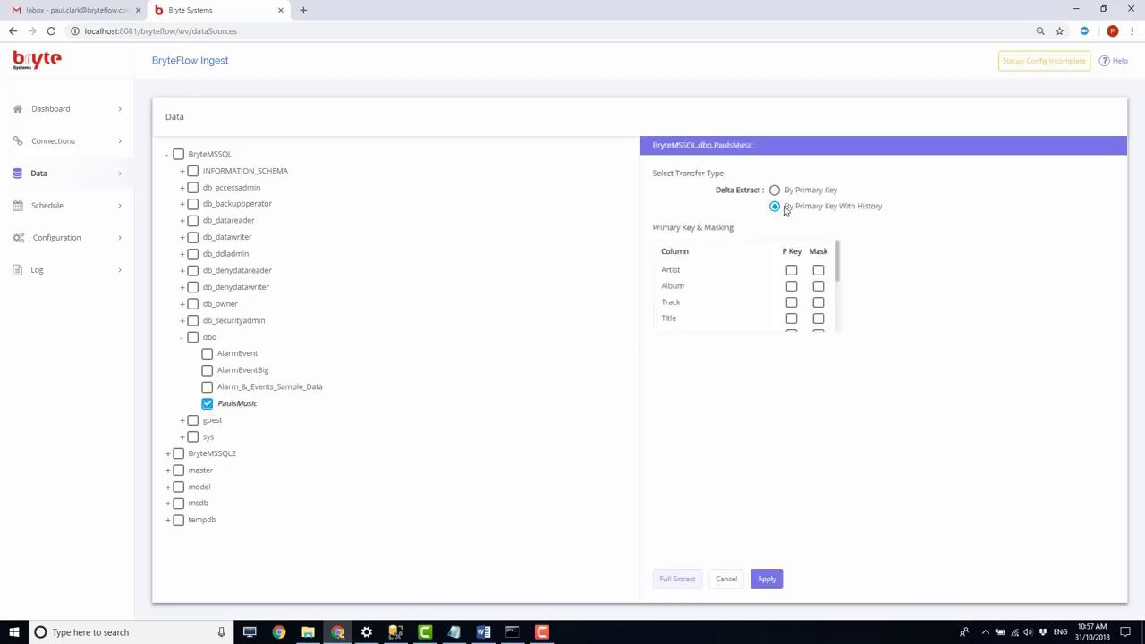
drag(839, 263, 844, 325)
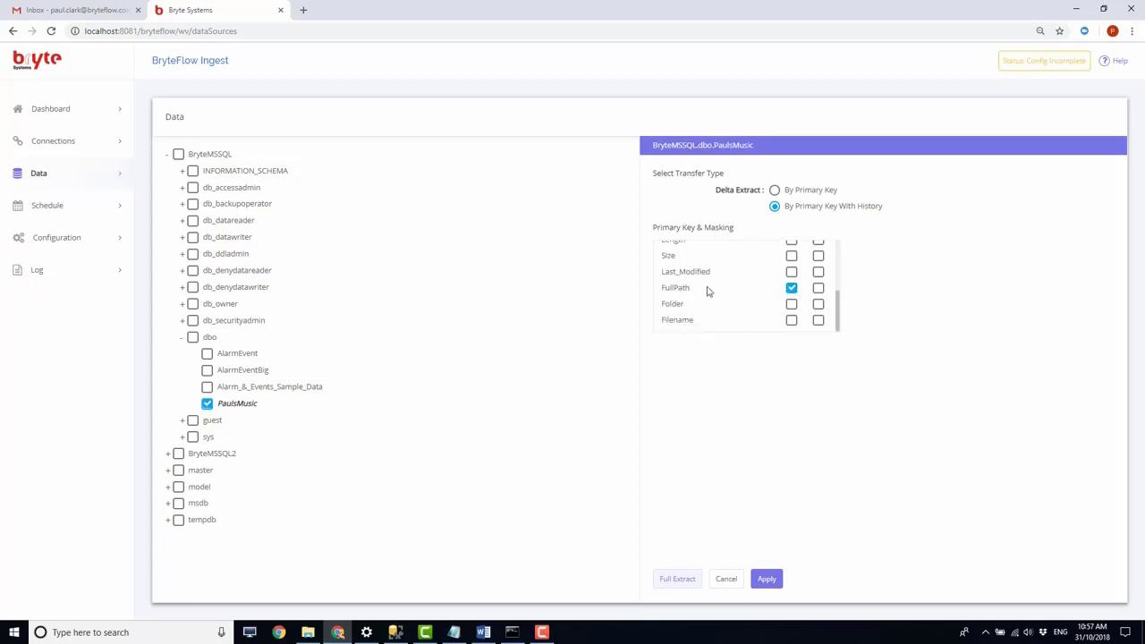
click(771, 583)
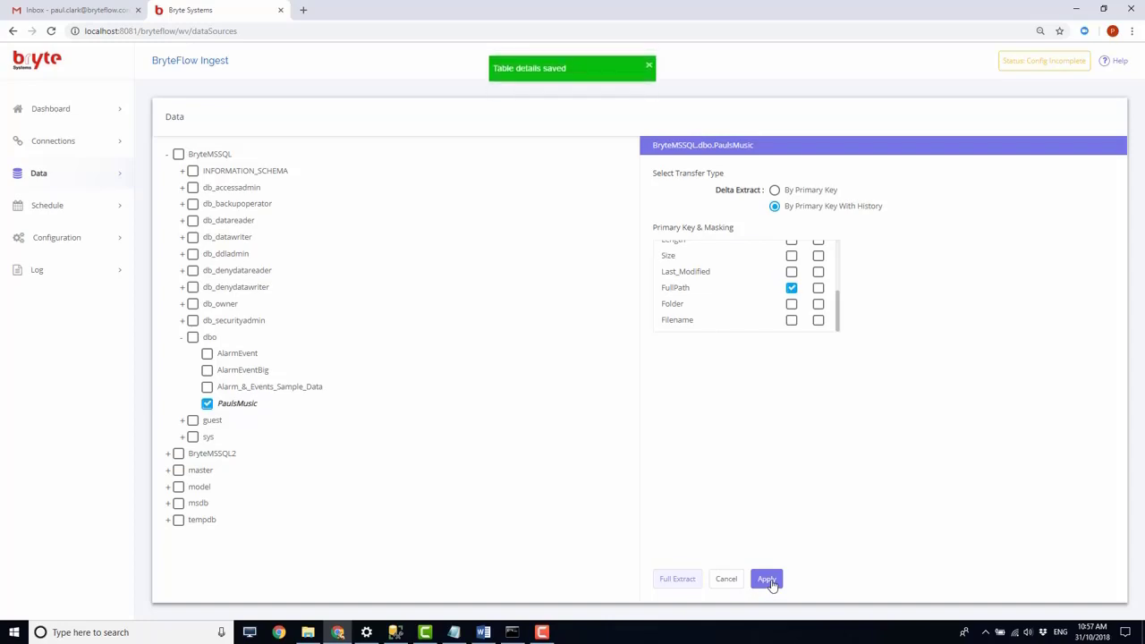
- Schedule a full extract of the PaulsMusic table and sync the new tables
click(681, 582)
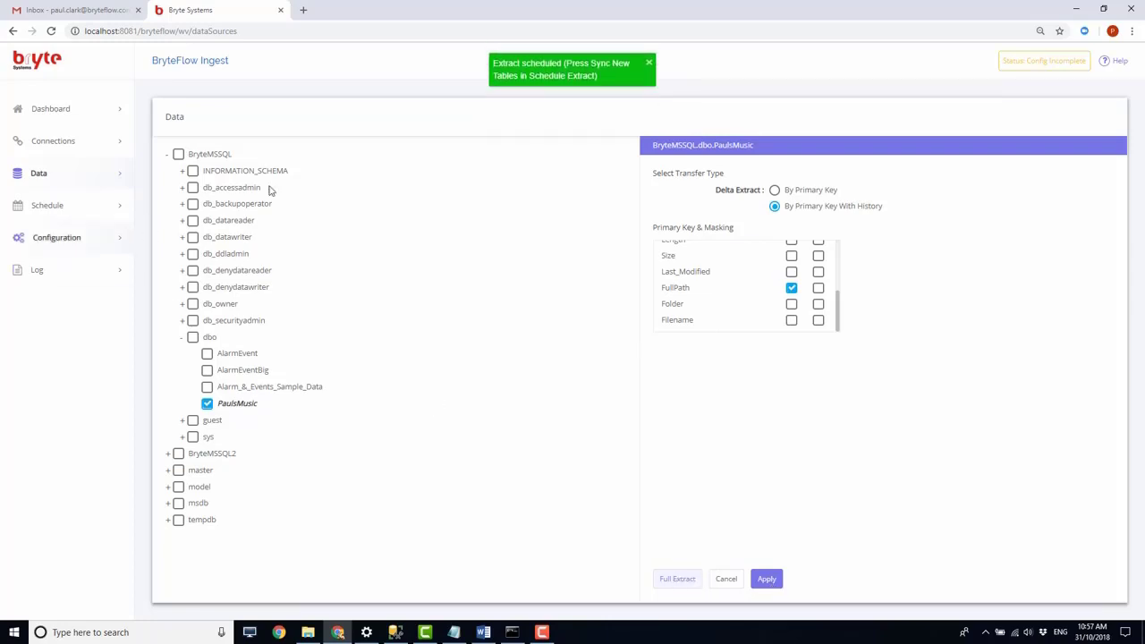
click(48, 207)
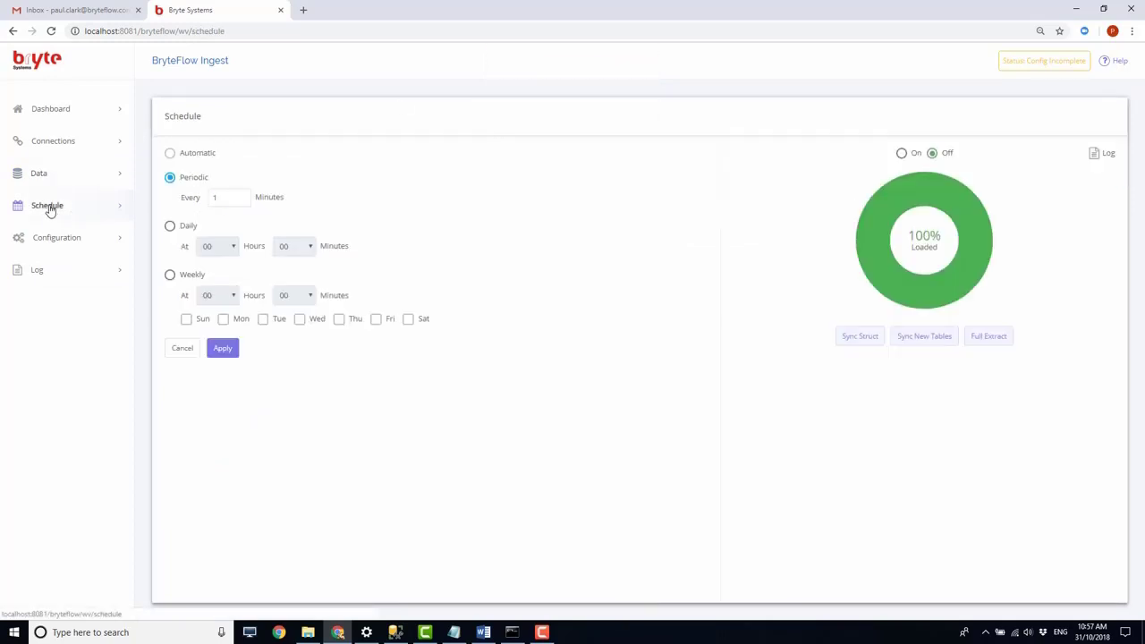
click(925, 338)
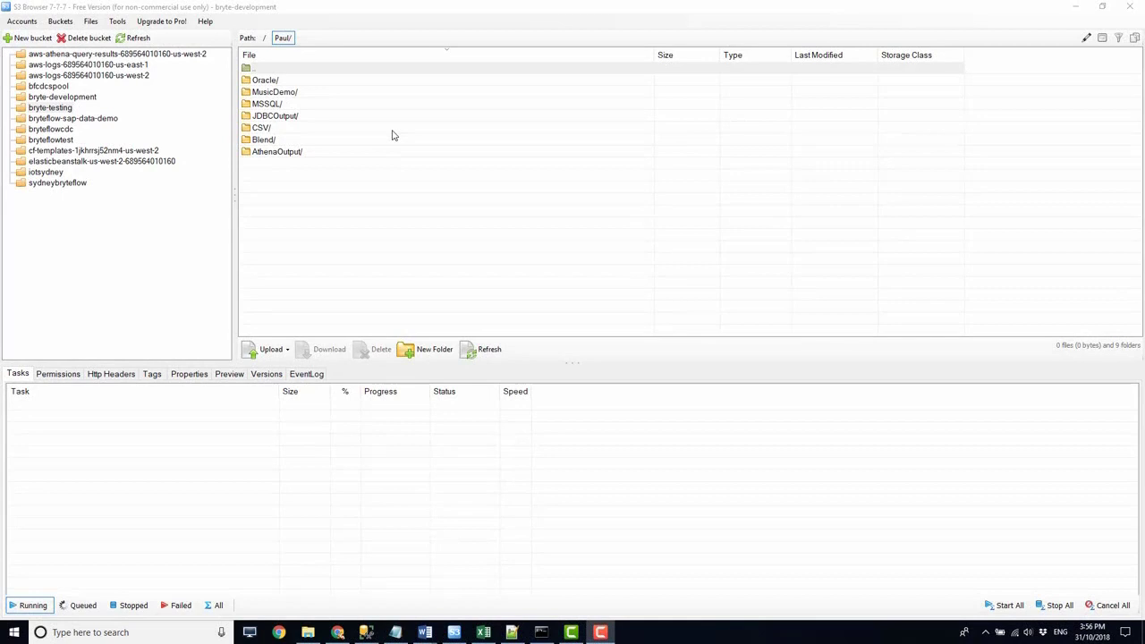
- Switch to S3 Browser and inspect the year partition folders in MusicDemo/Data/BRYTEMSSQL_DBO_PAULSMUSIC
double_click(275, 93)
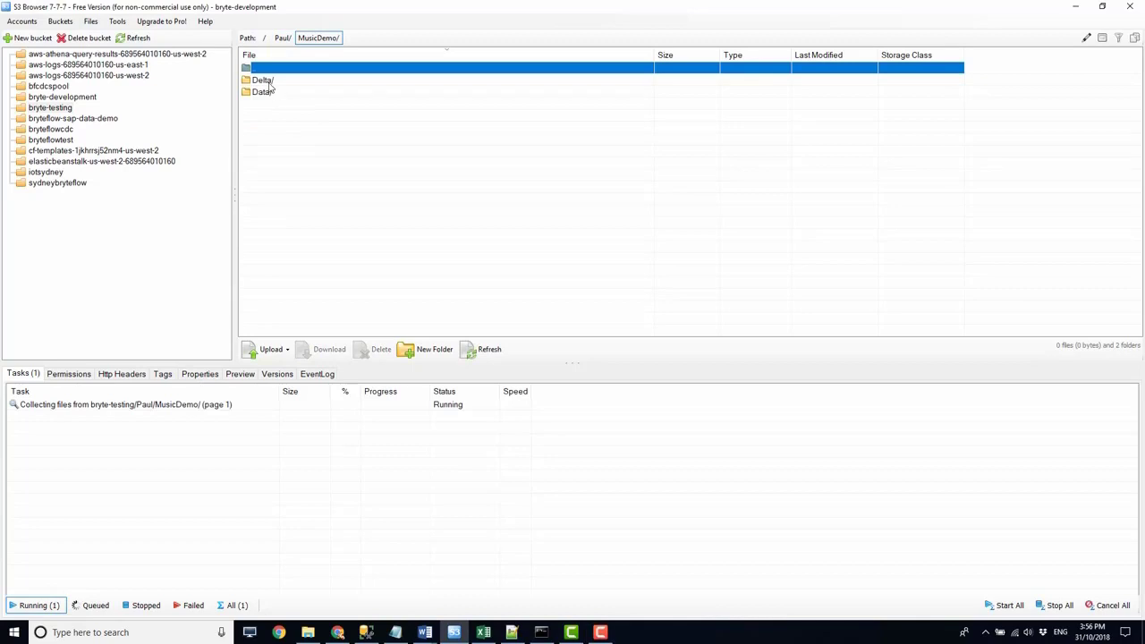
double_click(265, 93)
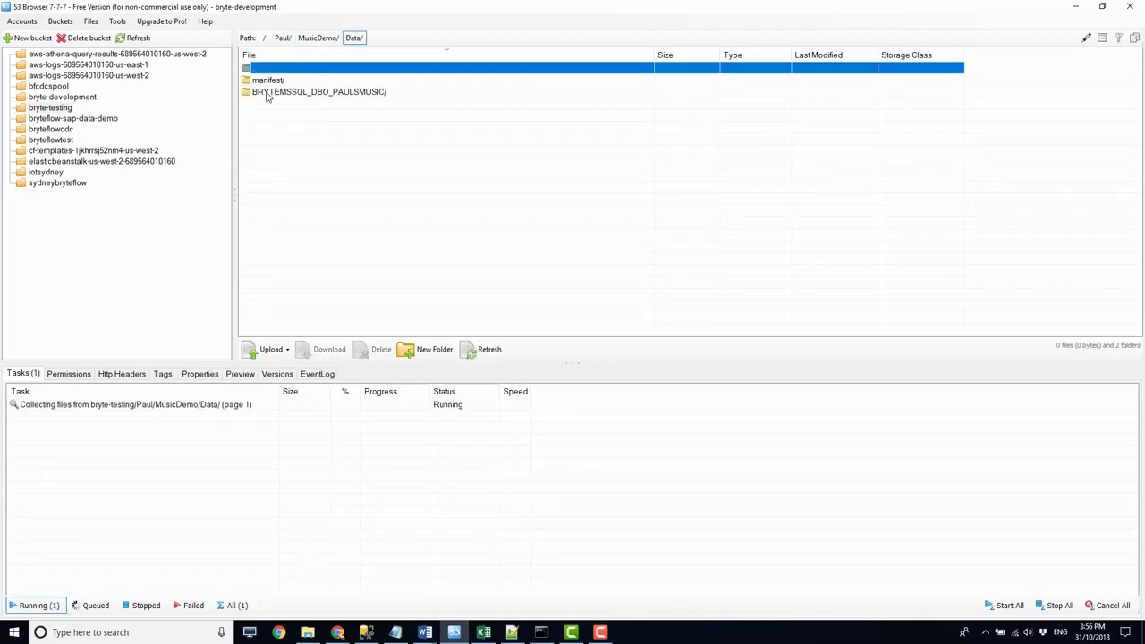
click(269, 95)
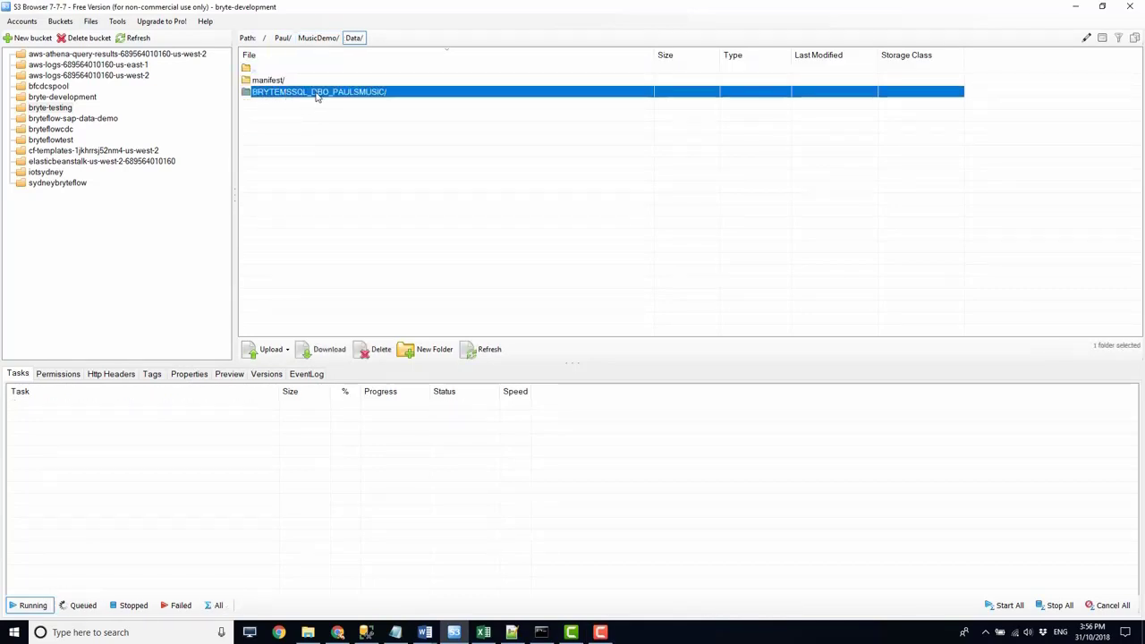
double_click(362, 95)
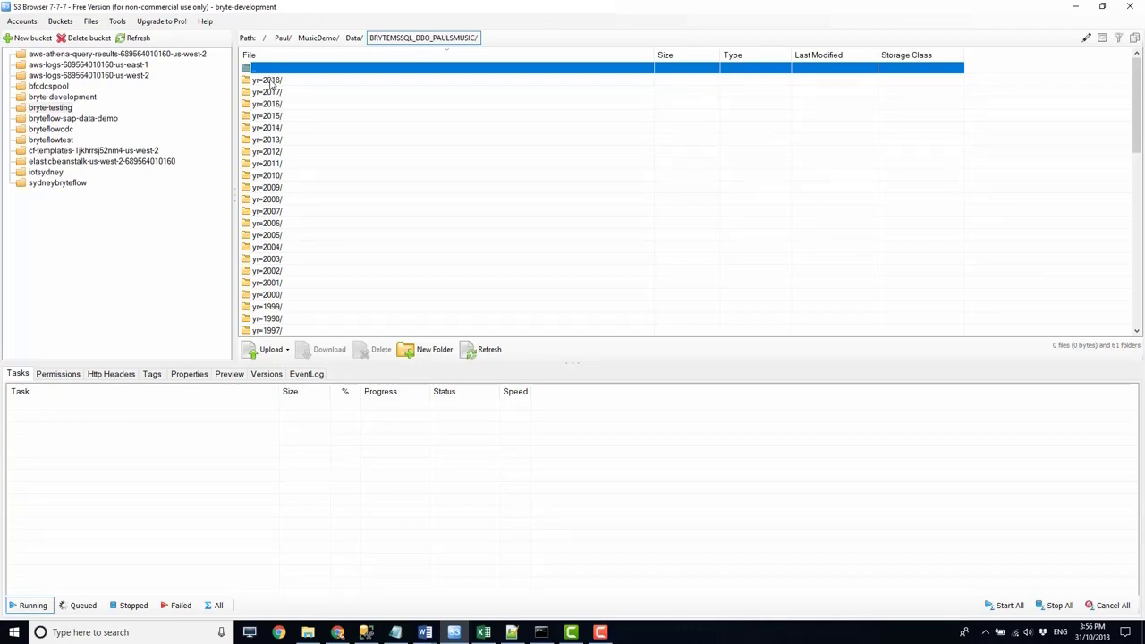
click(271, 81)
key(ctrl+a)
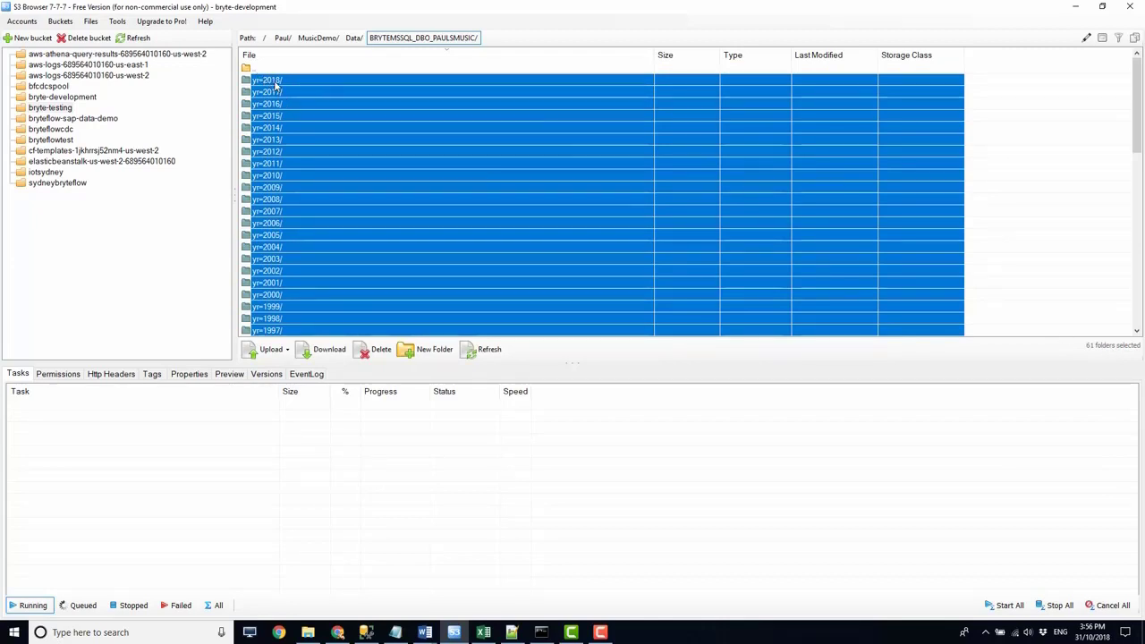
double_click(283, 79)
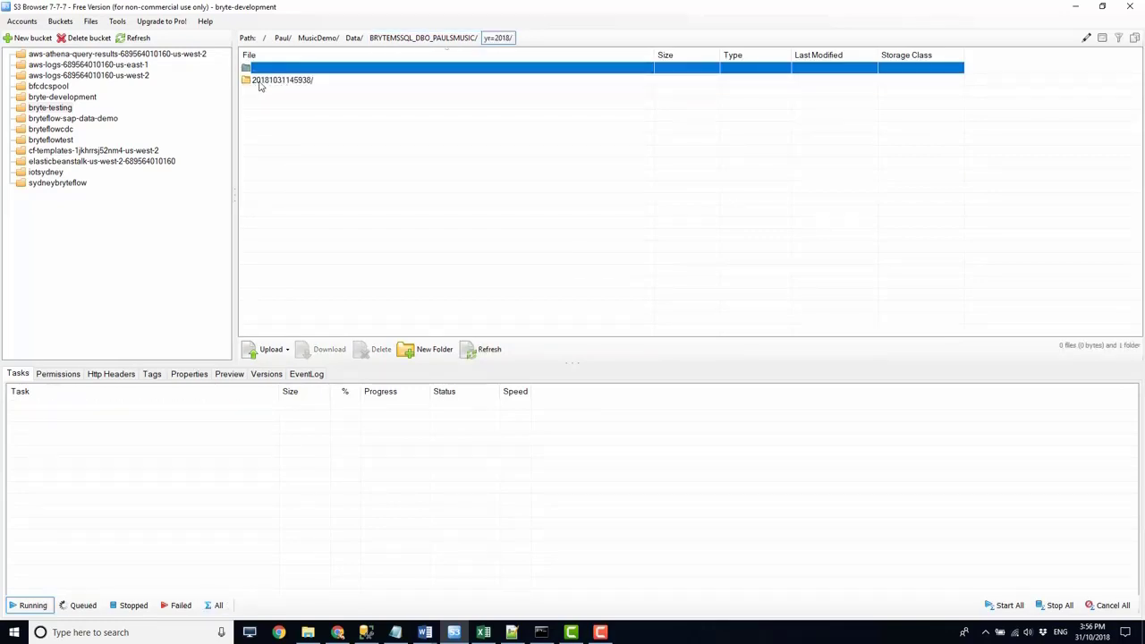
click(304, 82)
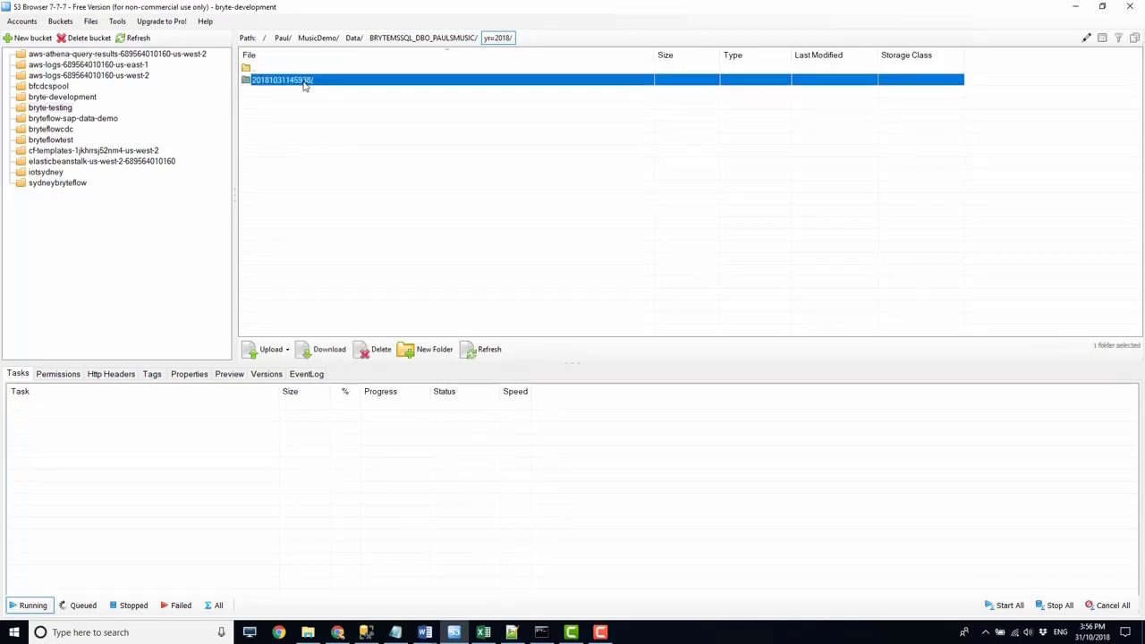
double_click(304, 83)
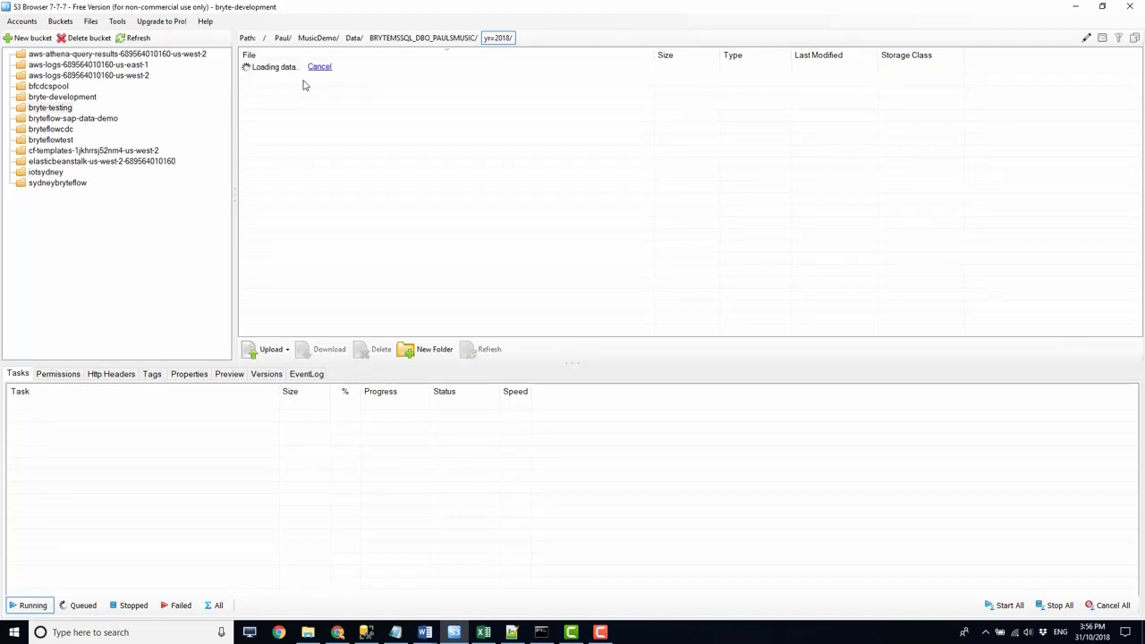
click(277, 81)
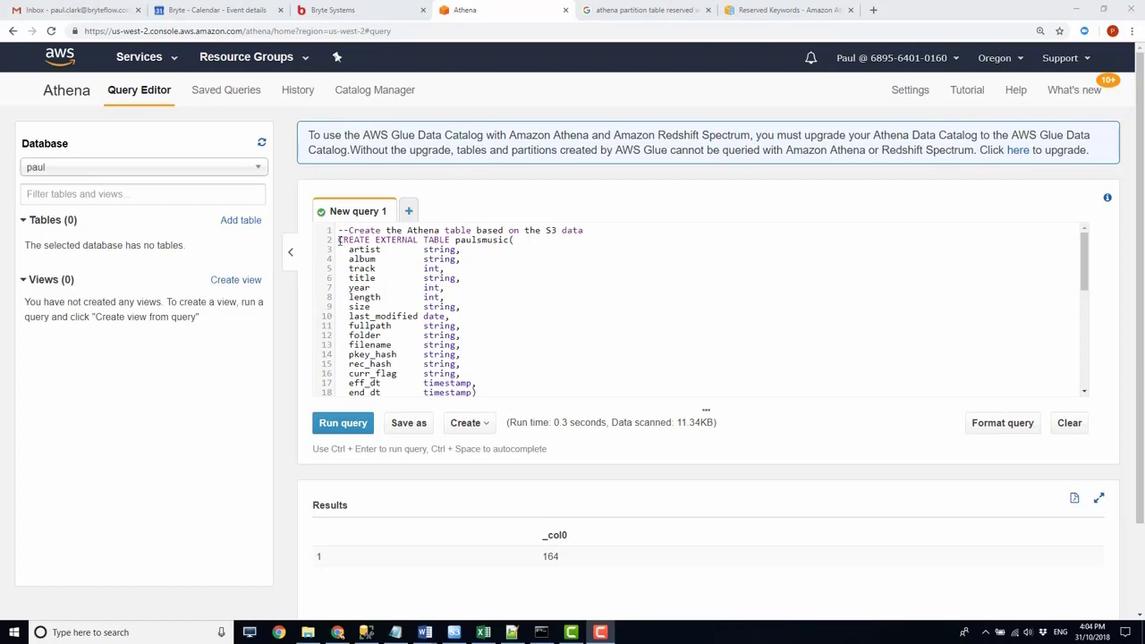
- Review the CREATE EXTERNAL TABLE script in Athena, checking the S3 location, the yr partition clause, the history columns and the music columns
scroll(374, 287, down, 4)
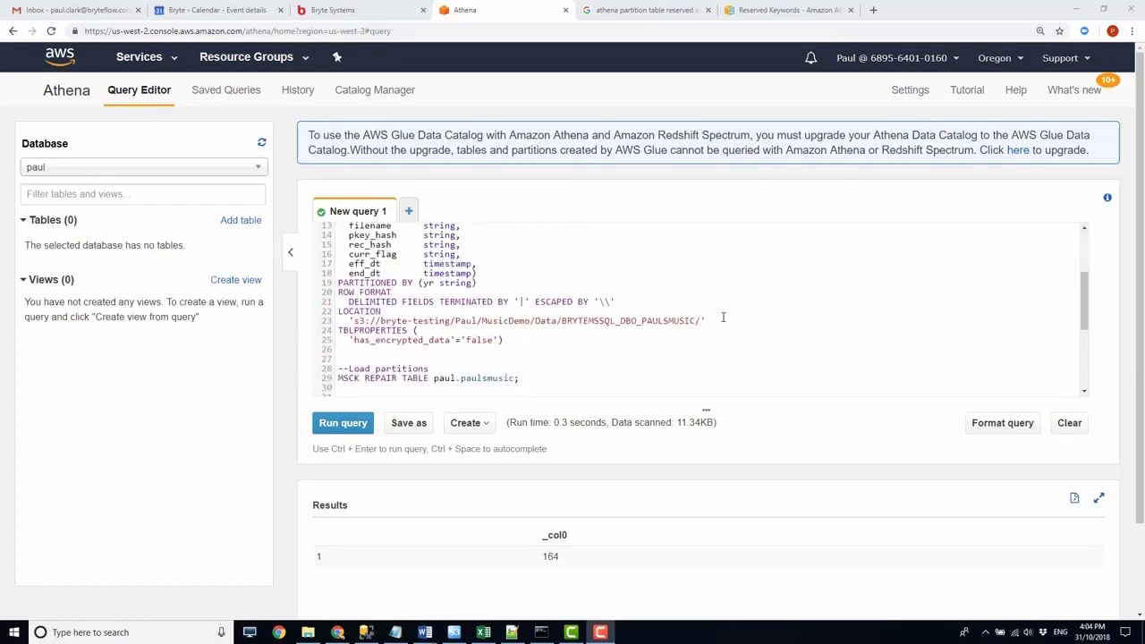
drag(704, 321, 347, 321)
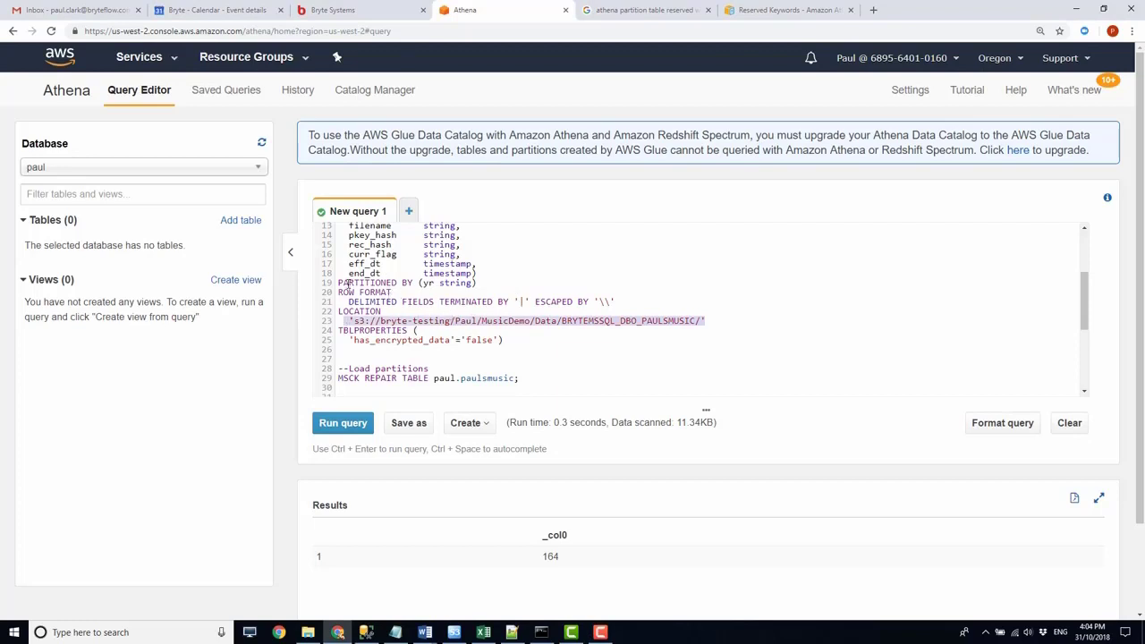
drag(339, 284, 480, 282)
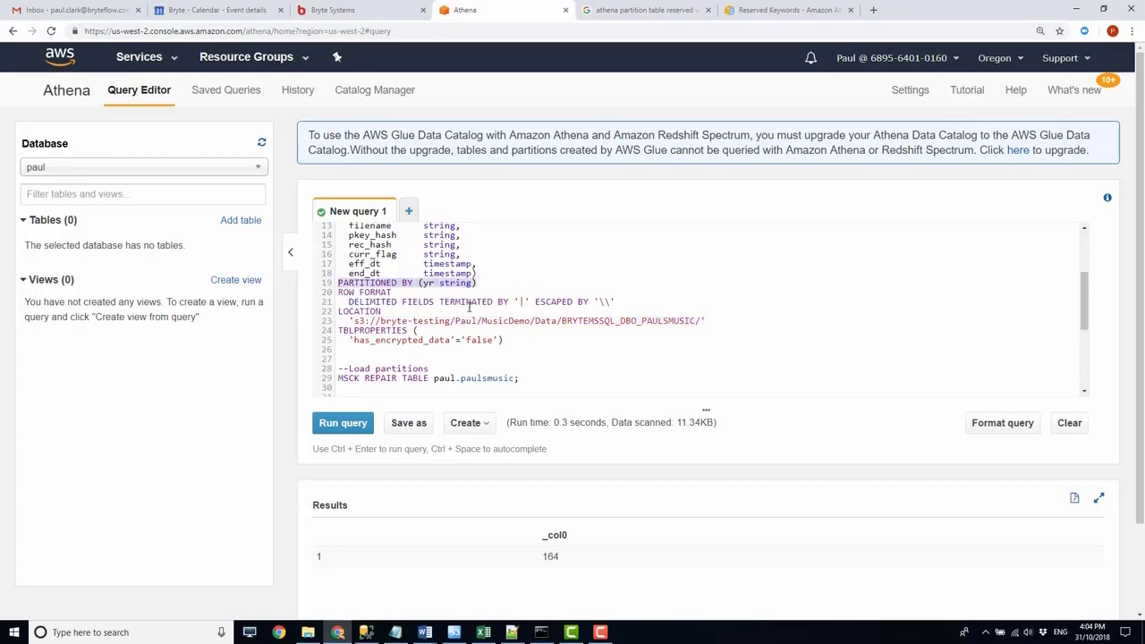
click(502, 340)
drag(478, 275, 326, 270)
drag(465, 251, 349, 255)
scroll(491, 275, up, 4)
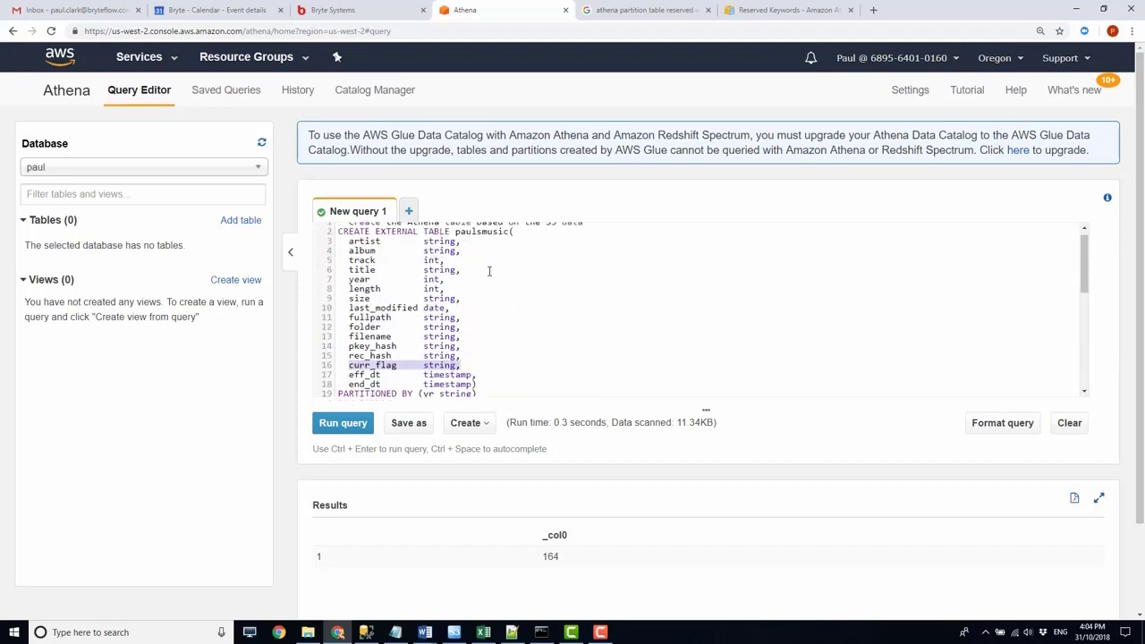
drag(351, 250, 465, 355)
click(444, 277)
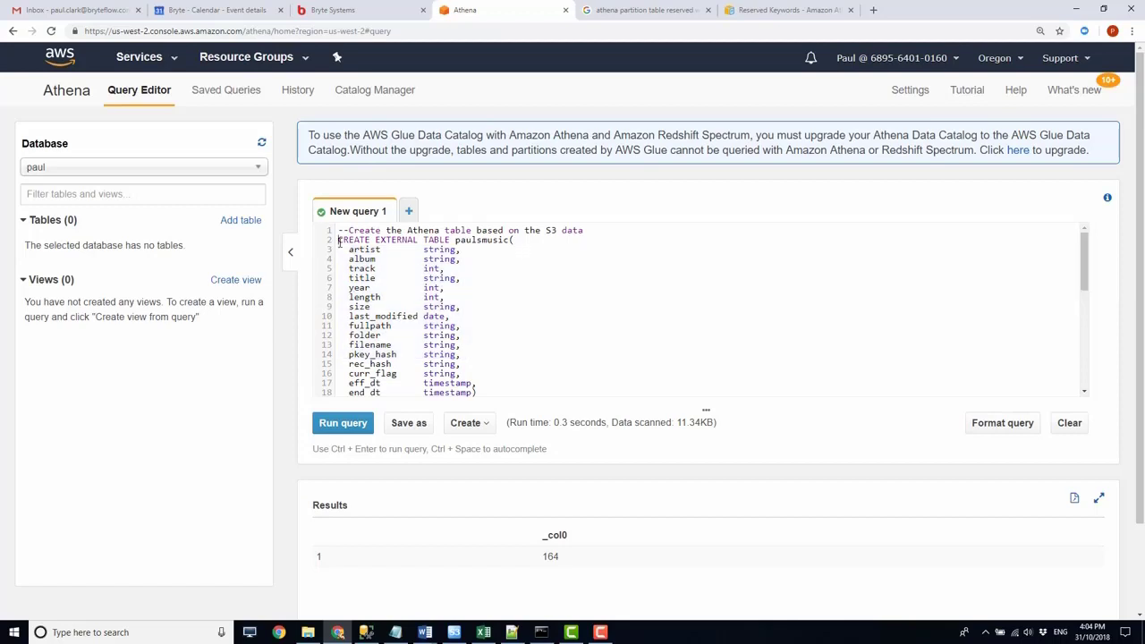
- Run only the CREATE EXTERNAL TABLE paulsmusic statement, through its TBLPROPERTIES clause
scroll(445, 277, down, 6)
shift+click(511, 280)
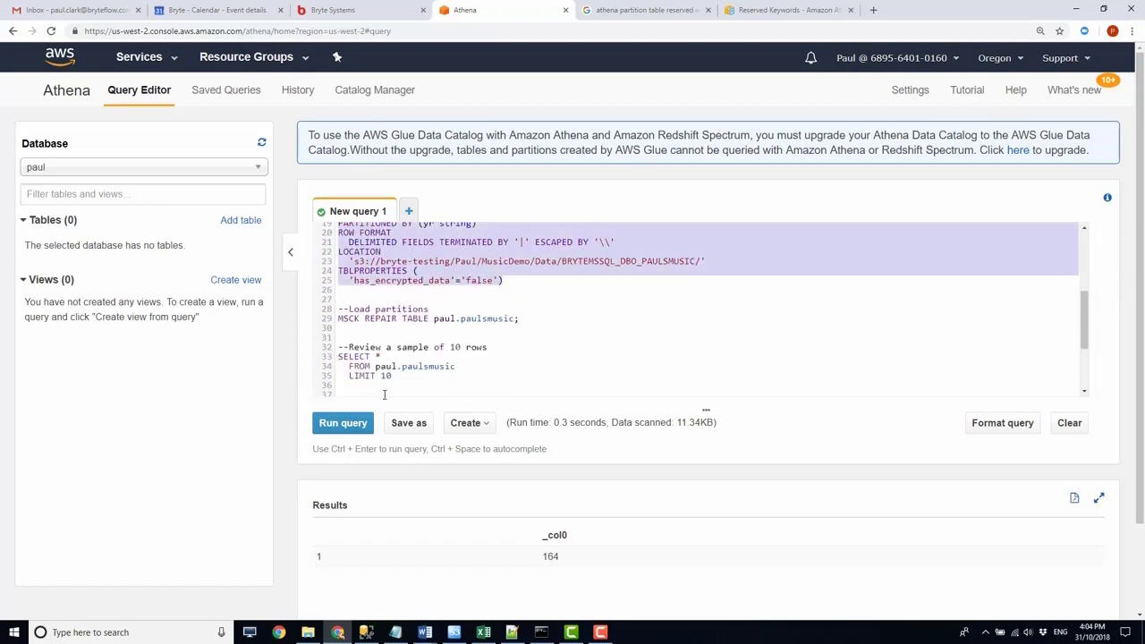
click(343, 422)
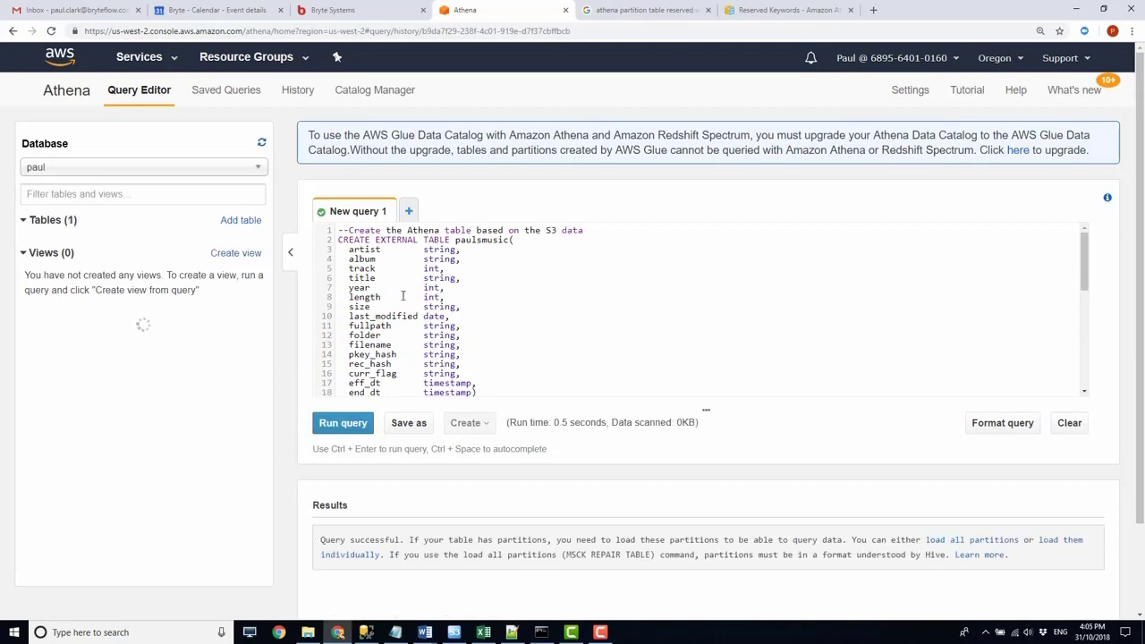
- Load the partitions of the paulsmusic table by running only the MSCK REPAIR TABLE statement
scroll(471, 319, down, 4)
scroll(475, 315, down, 4)
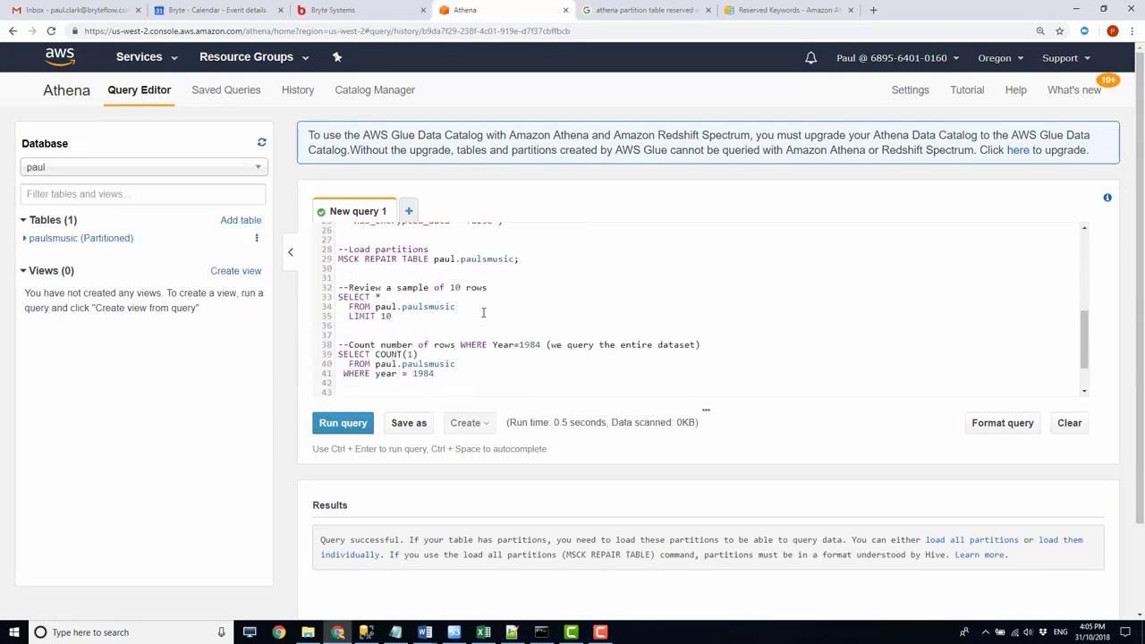
drag(524, 259, 336, 260)
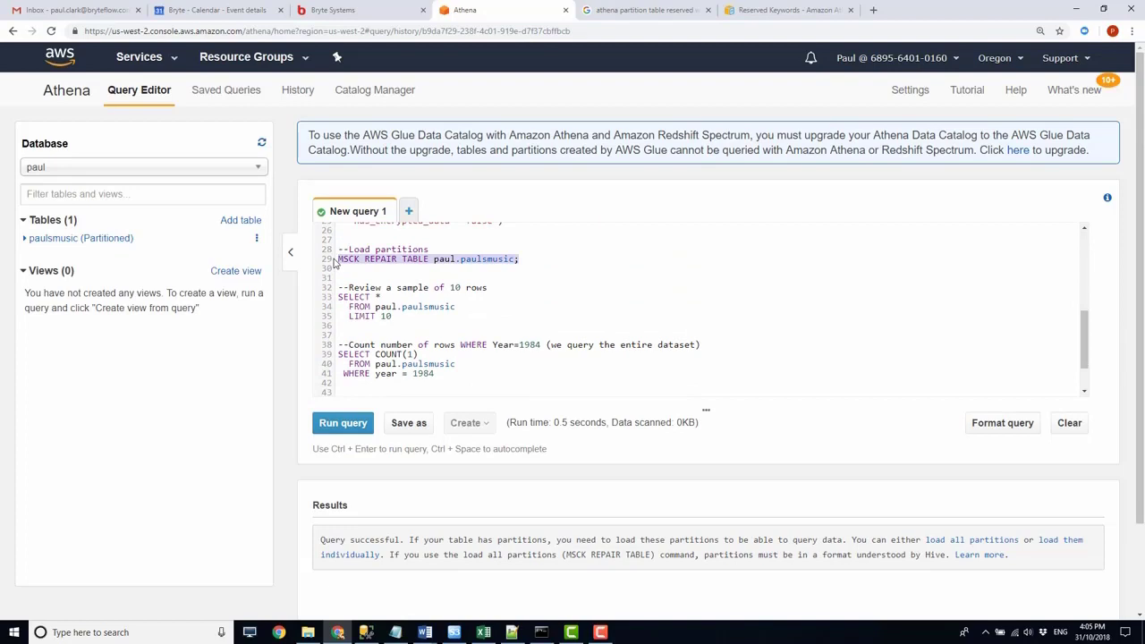
click(345, 425)
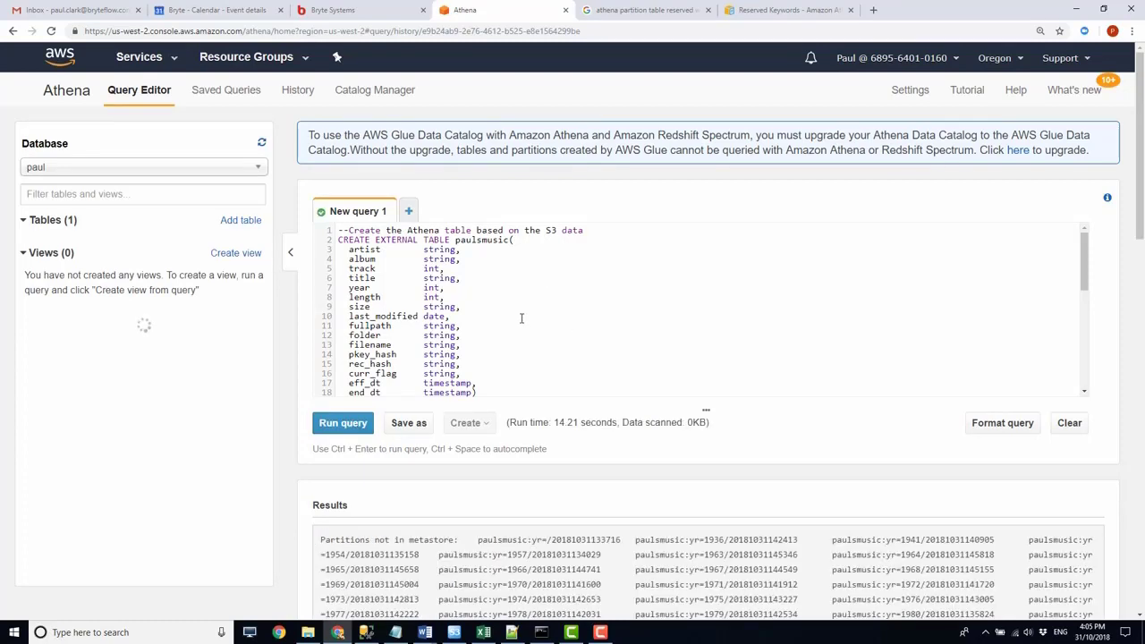
- Run only the SELECT * sample query with LIMIT 10 on paulsmusic and inspect all result columns in full screen
scroll(522, 319, down, 10)
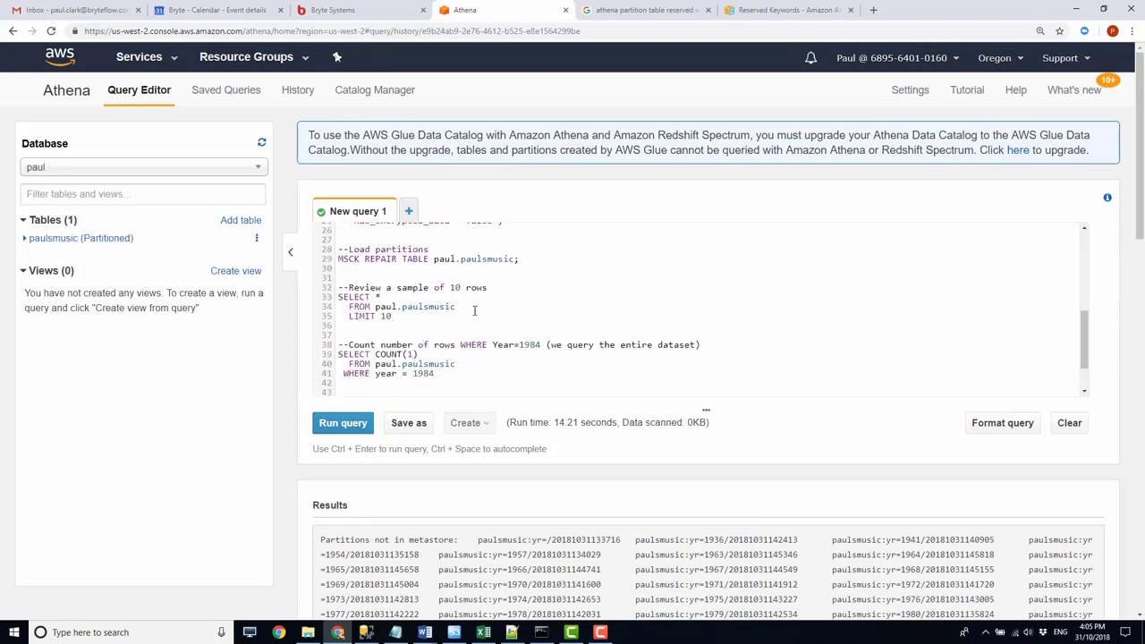
drag(409, 318, 338, 297)
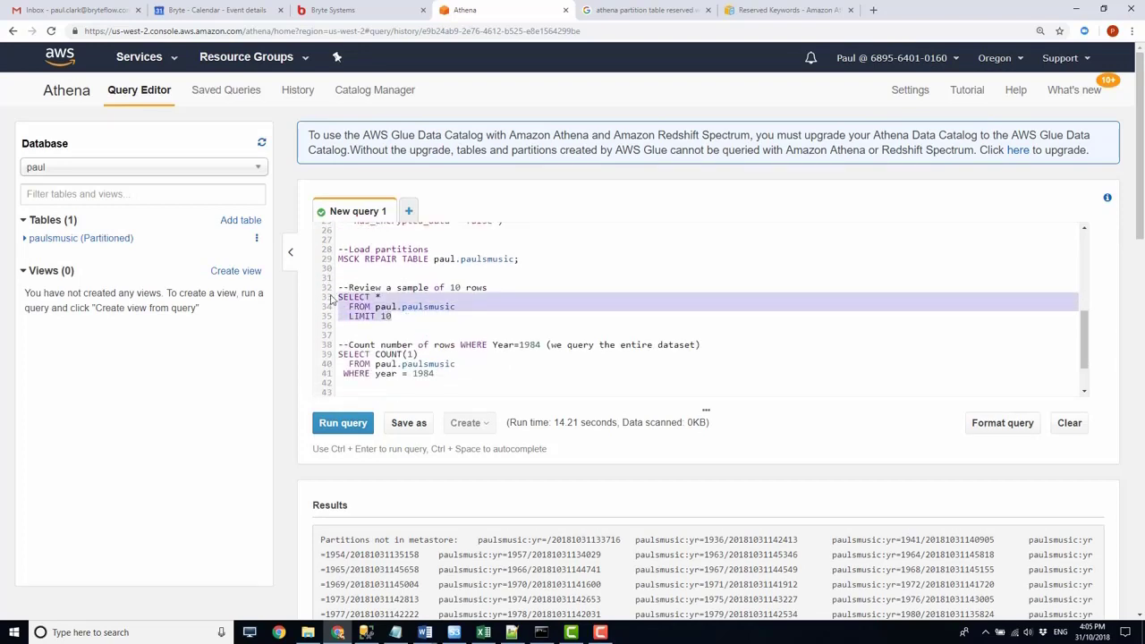
click(345, 425)
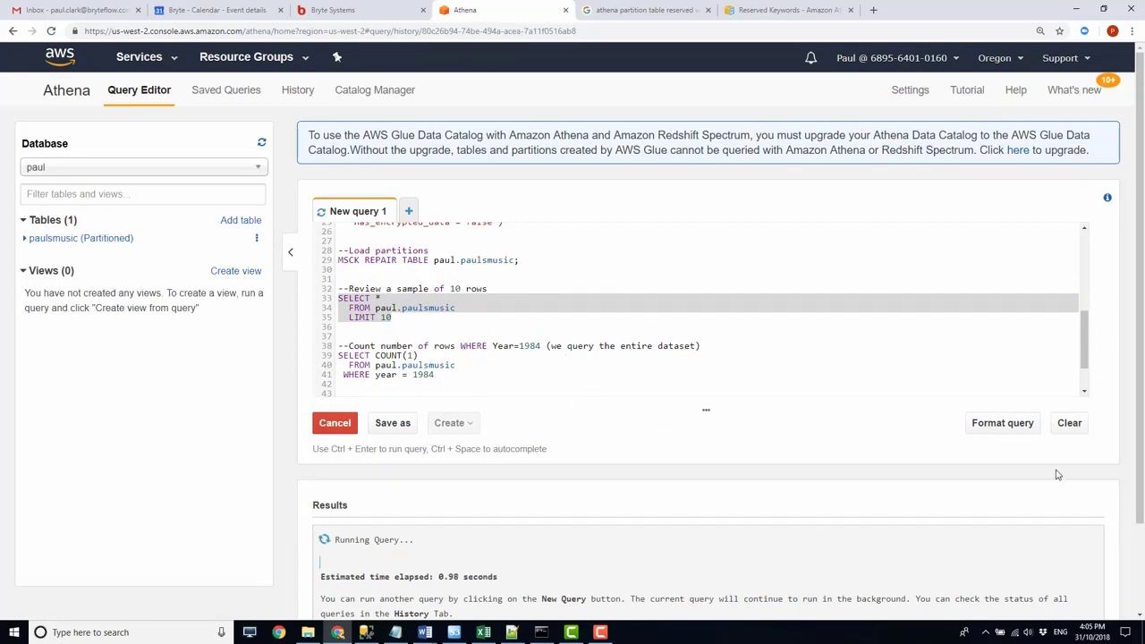
click(1101, 497)
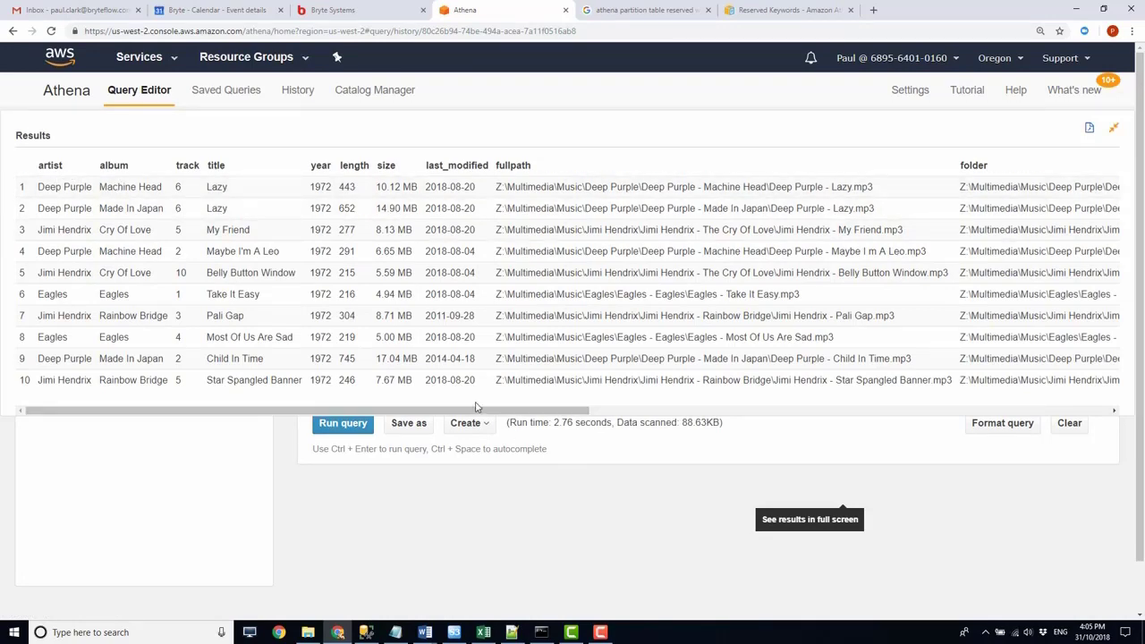
drag(477, 413, 1054, 422)
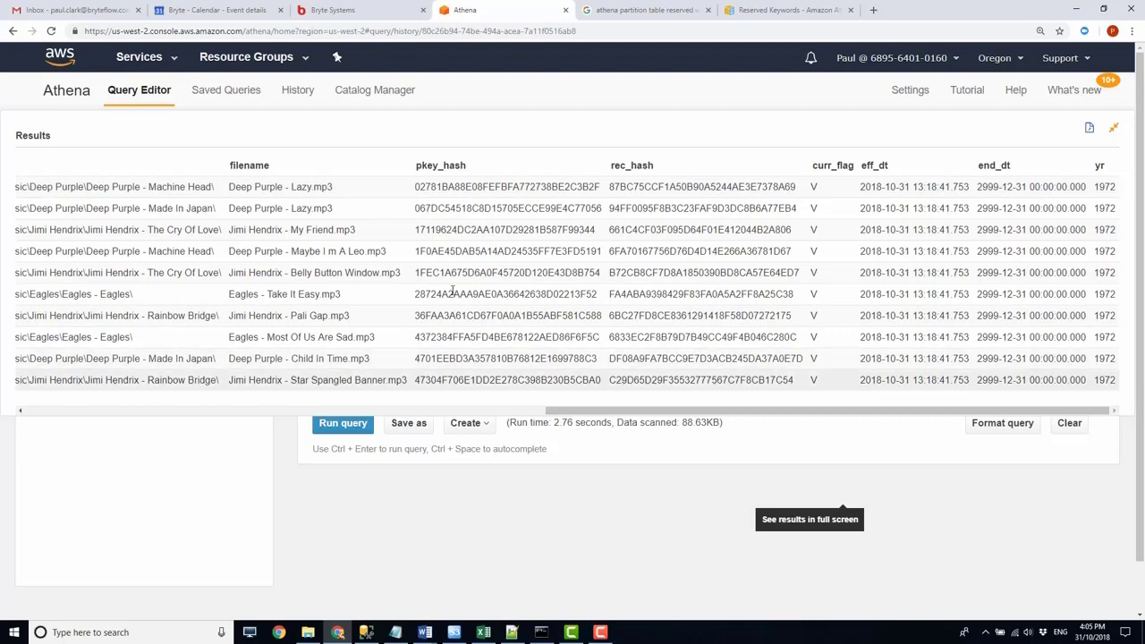
click(1114, 130)
- Run only the SELECT COUNT(1) query with year = 1984 over the entire dataset and check its run time
click(450, 377)
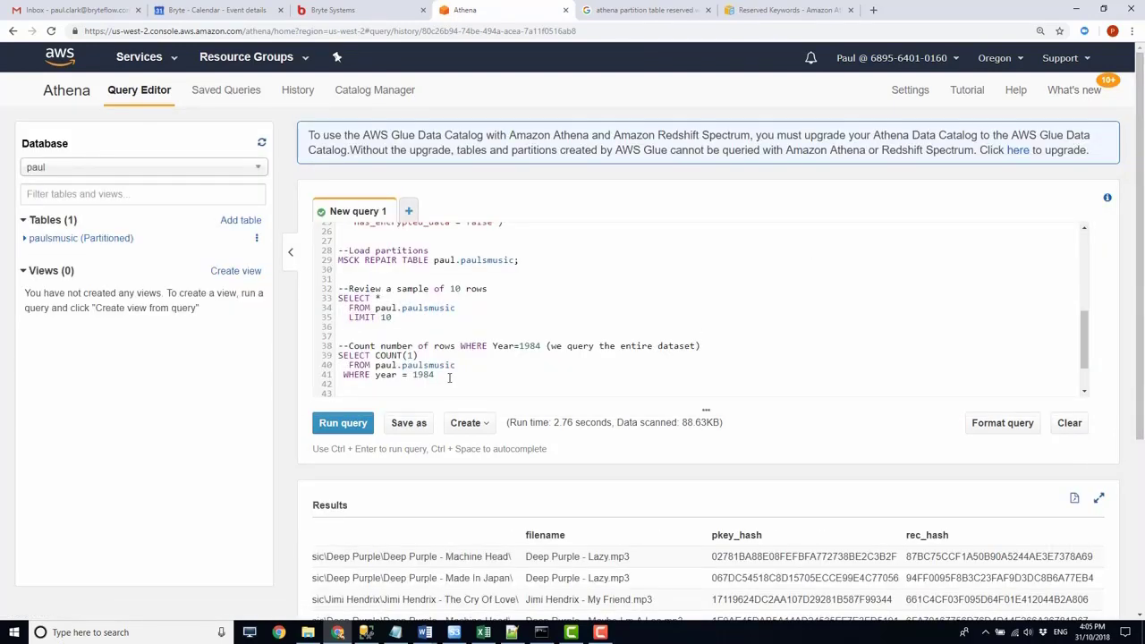
key(shift+Up)
key(shift+Up)
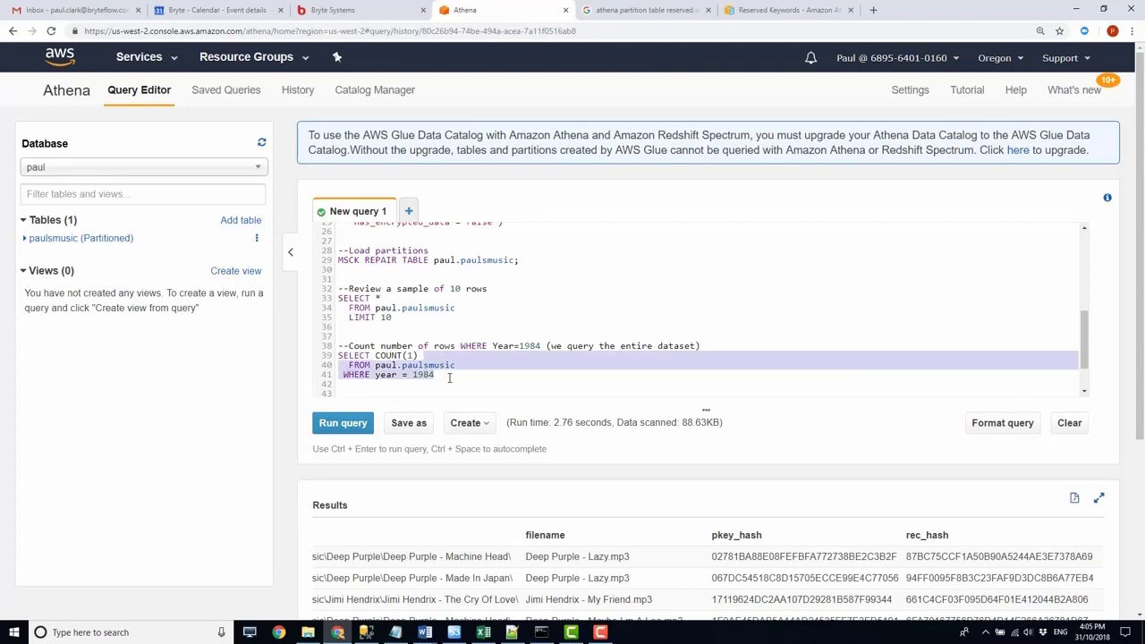
key(shift+Home)
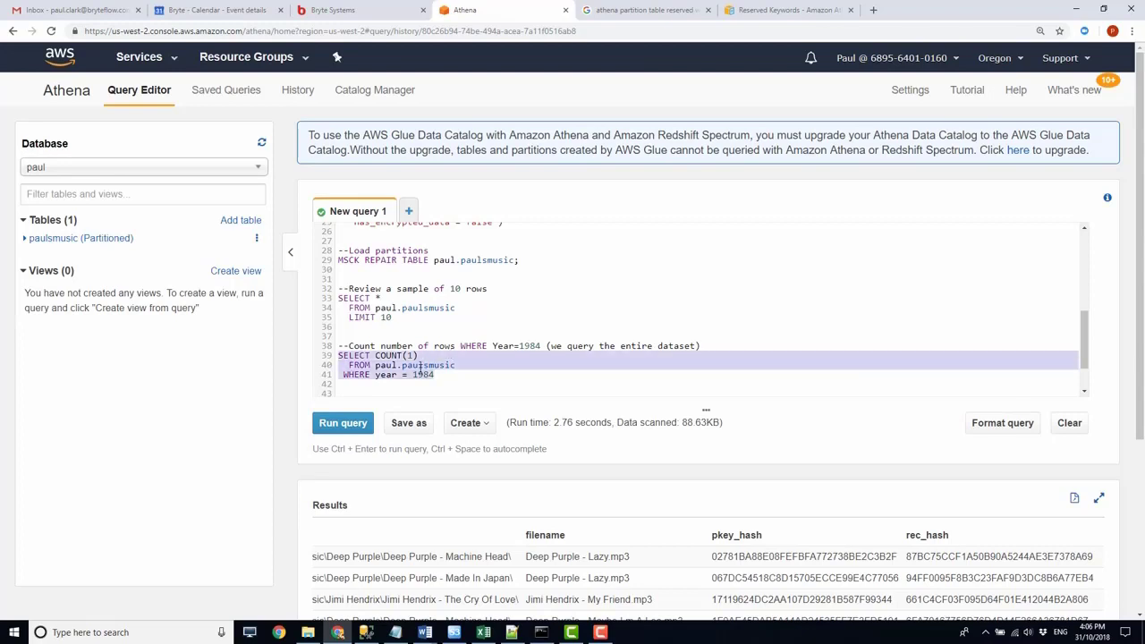
click(347, 427)
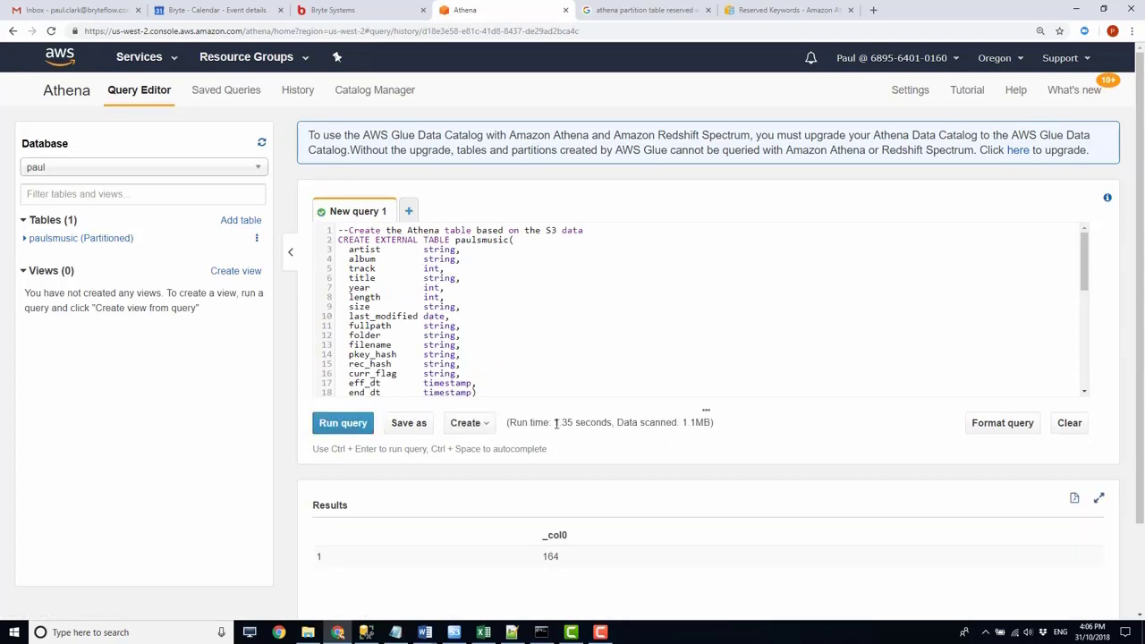
drag(556, 424, 573, 426)
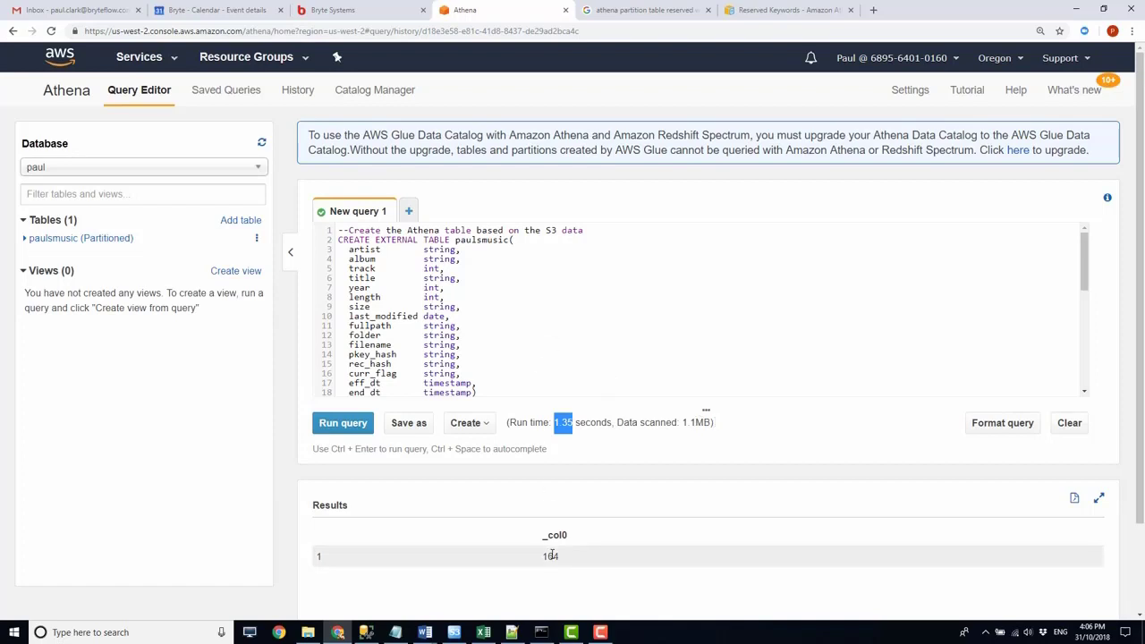
- Run only the count query restricted to the 1984 partition with yr ='1984' AND year = 1984, and check its result and data scanned
scroll(483, 291, down, 6)
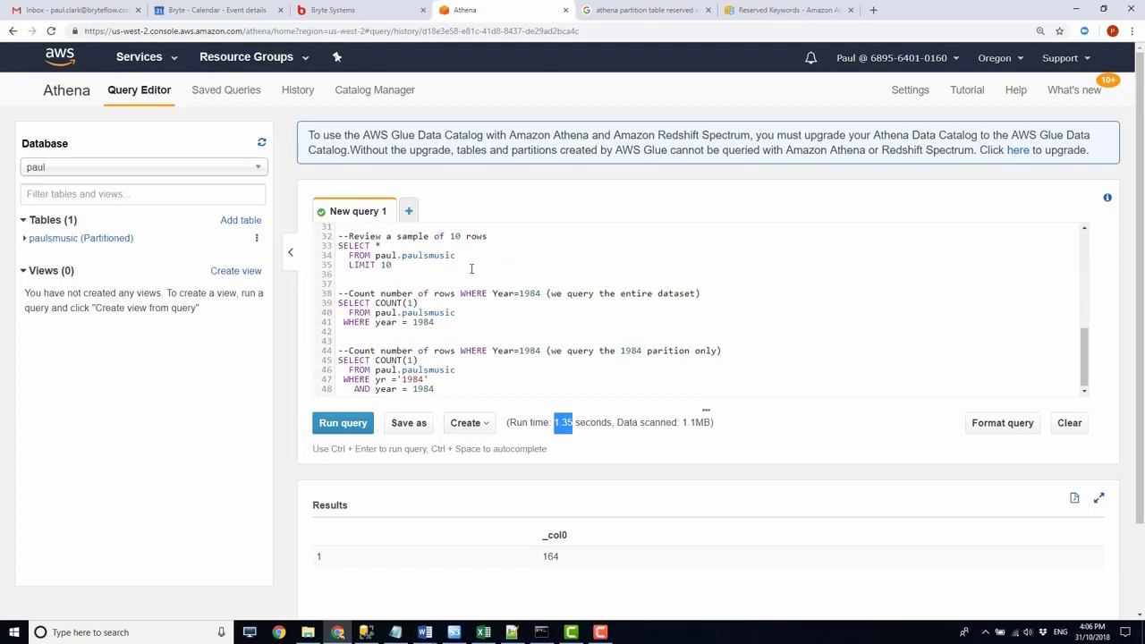
scroll(472, 268, down, 1)
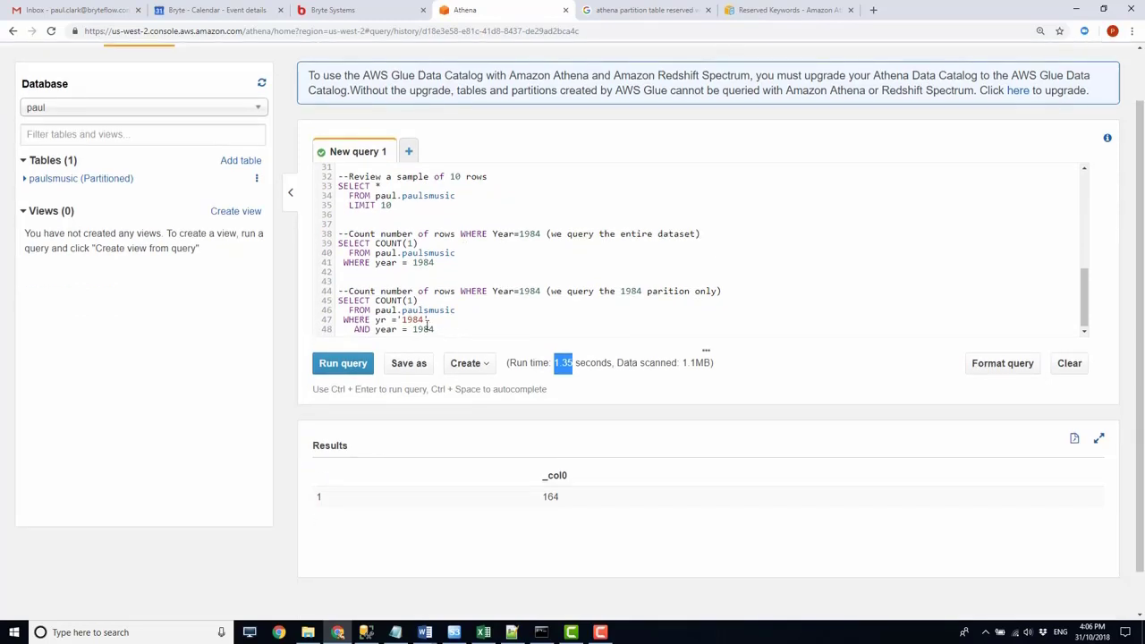
drag(431, 321, 375, 320)
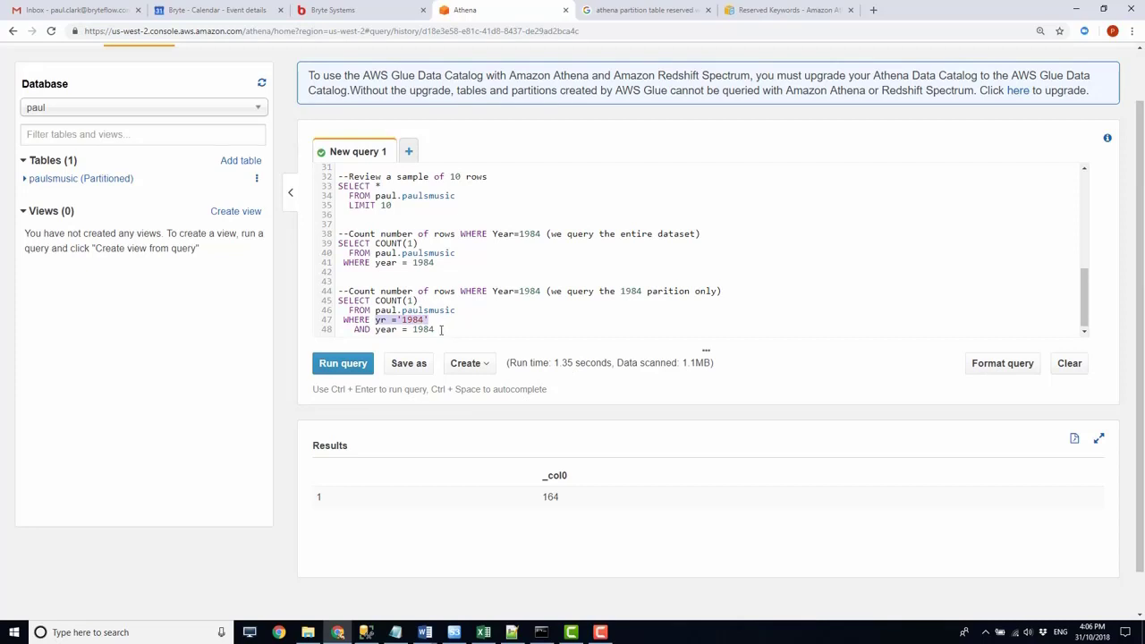
drag(439, 329, 339, 301)
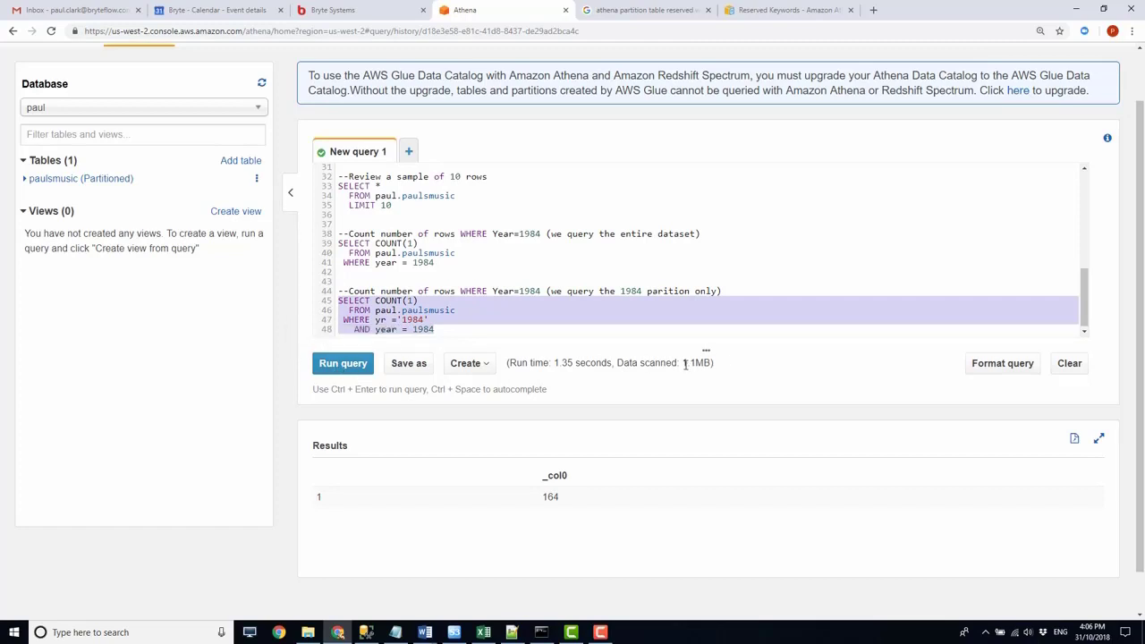
click(345, 368)
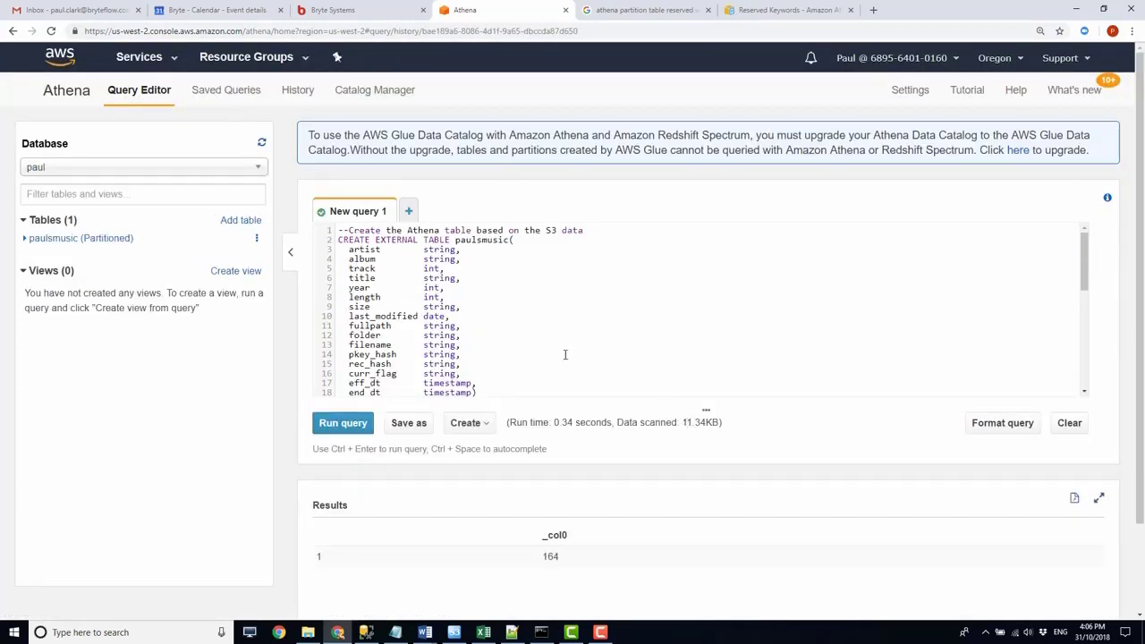
scroll(542, 340, down, 3)
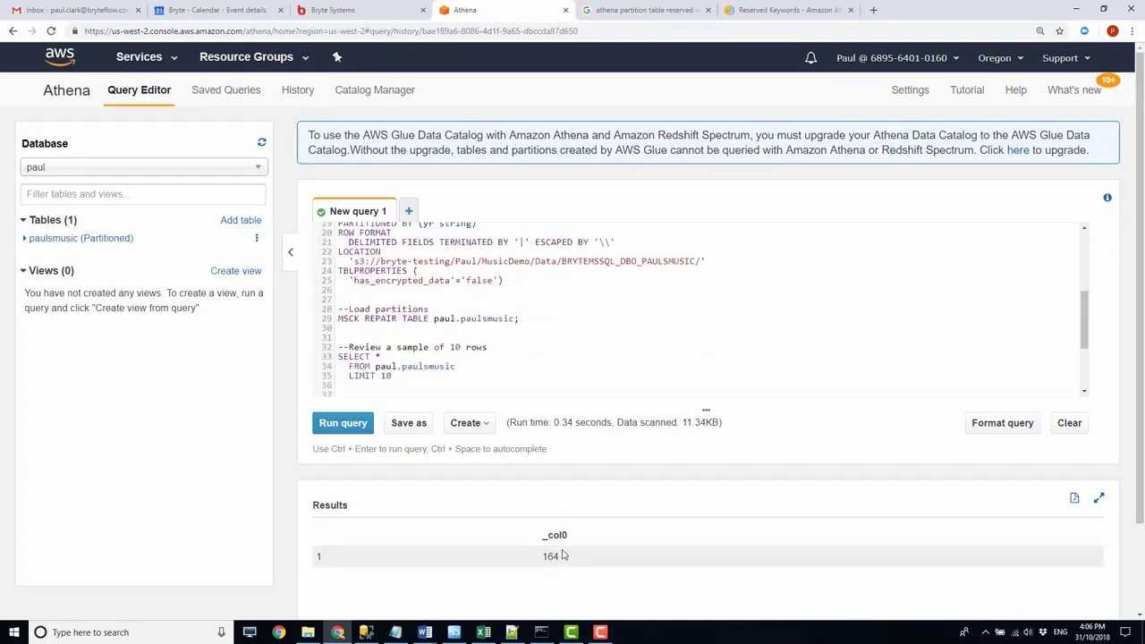
scroll(528, 372, down, 5)
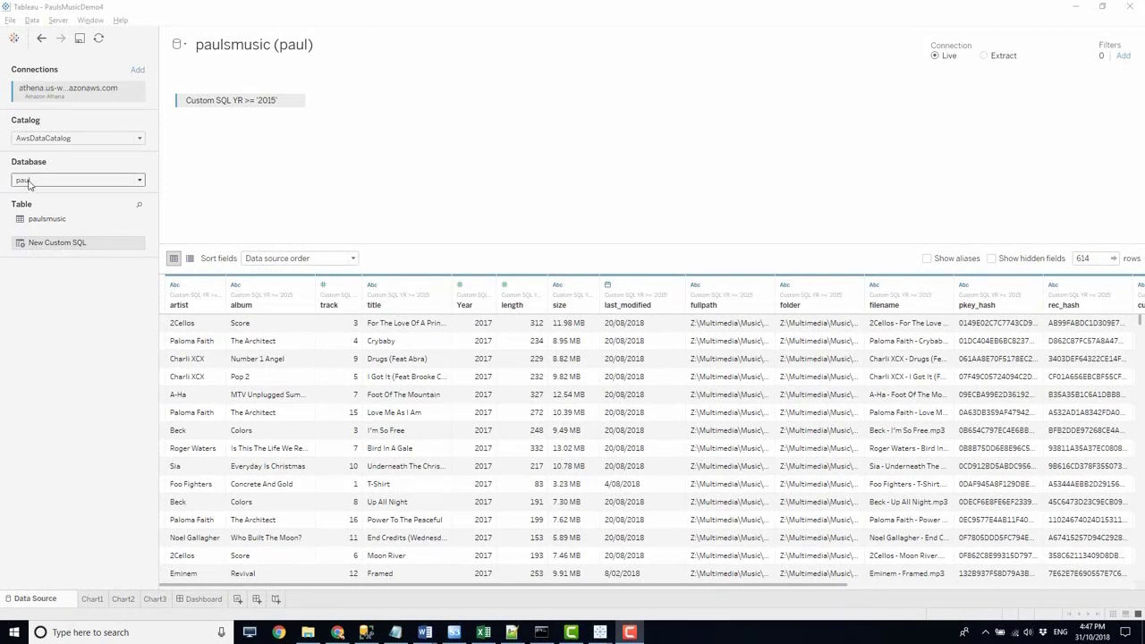
- Switch to the PaulsMusicDemo4 workbook in Tableau and review the custom SQL query behind its Athena data source
click(296, 105)
click(296, 104)
click(310, 114)
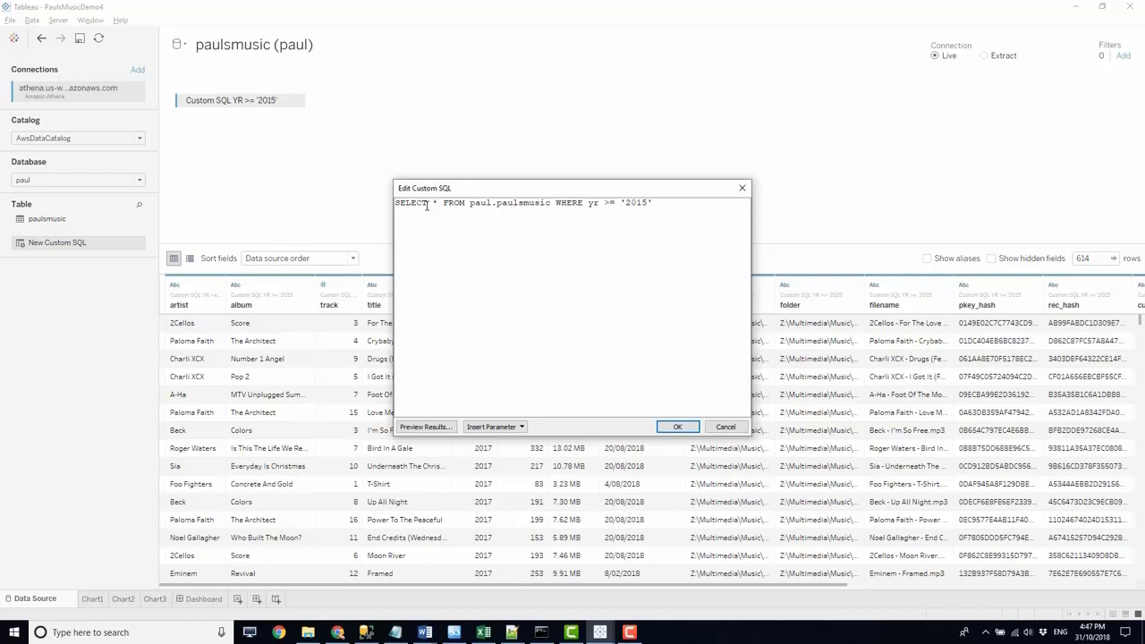
click(678, 426)
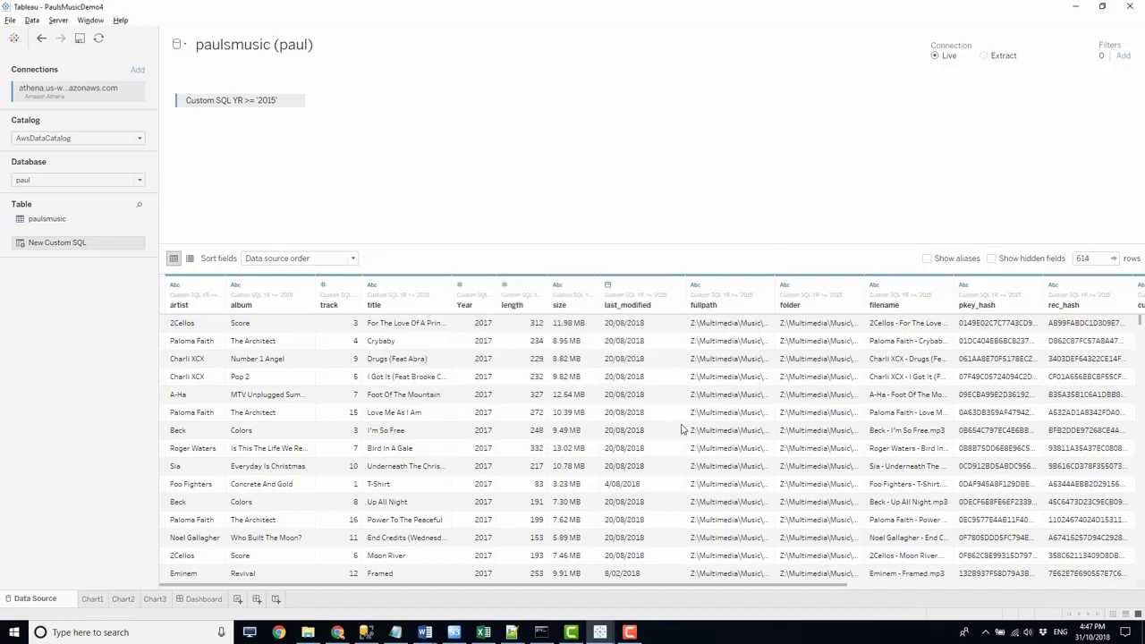
- Examine the year bubbles in Chart1, the tracks-per-artist bars in Chart2 and the artist and album list in Chart3
click(92, 600)
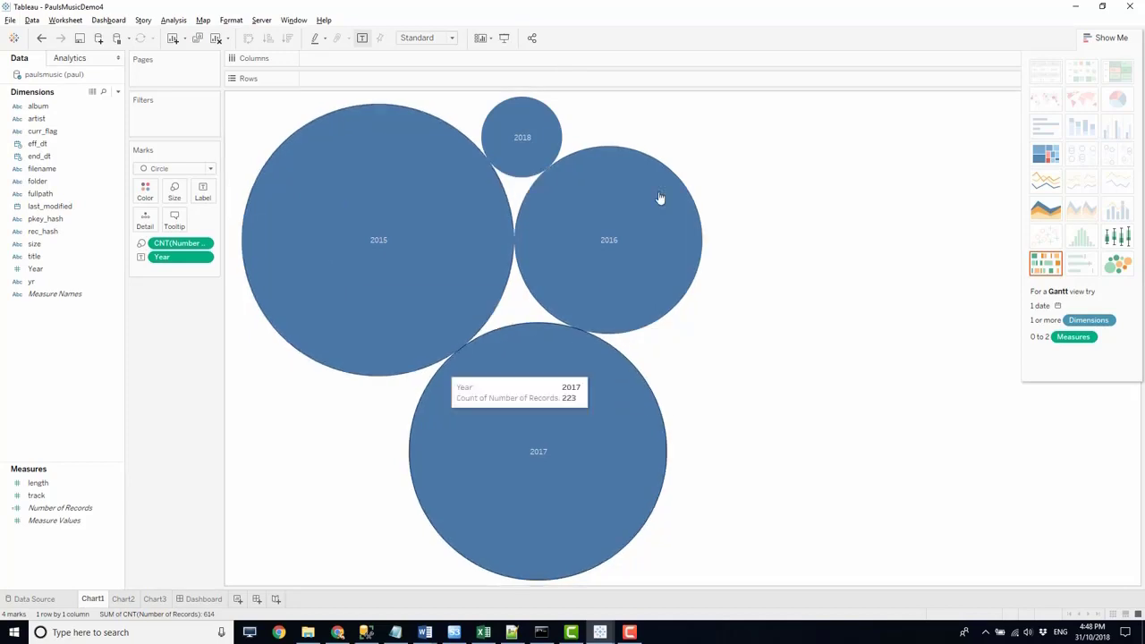
click(122, 600)
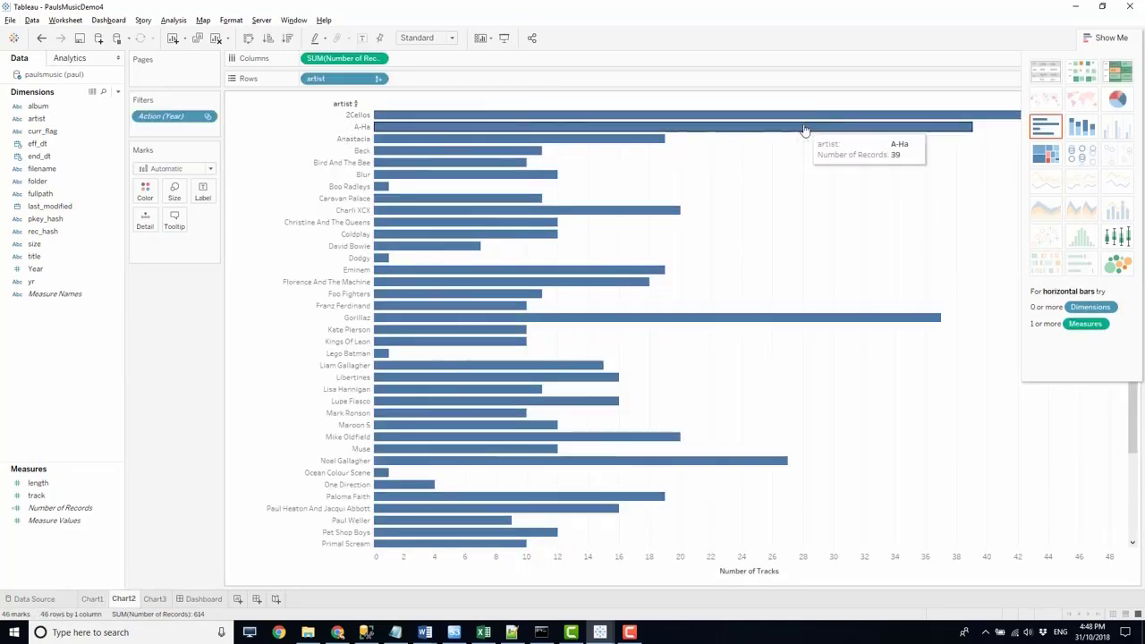
click(157, 599)
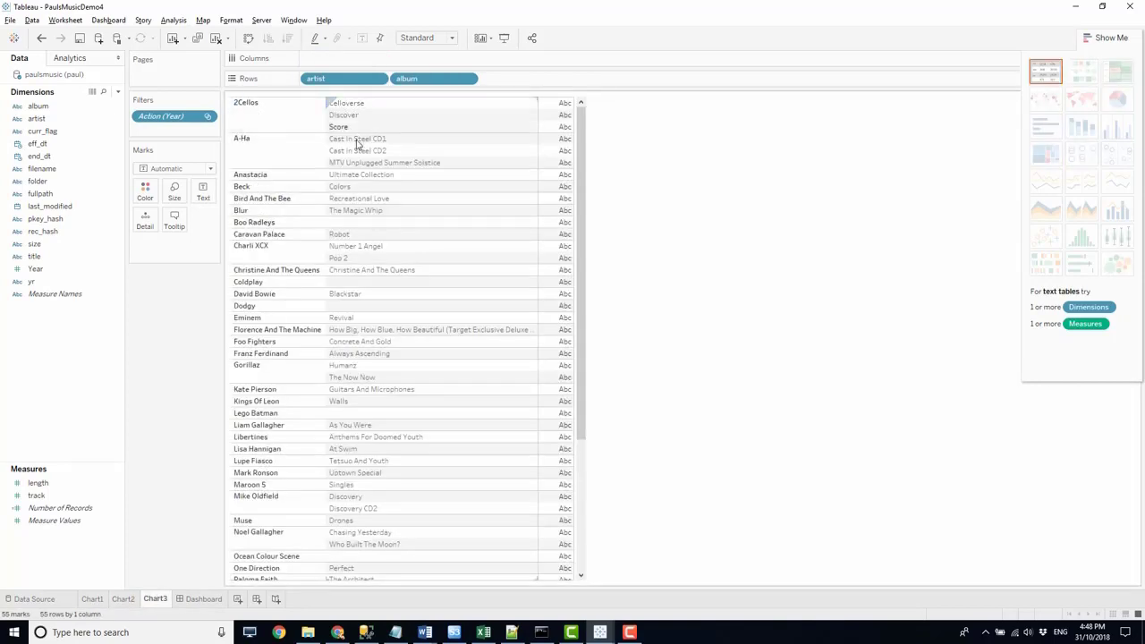
- Open the dashboard and select the 2016 bubble in its year chart
click(205, 599)
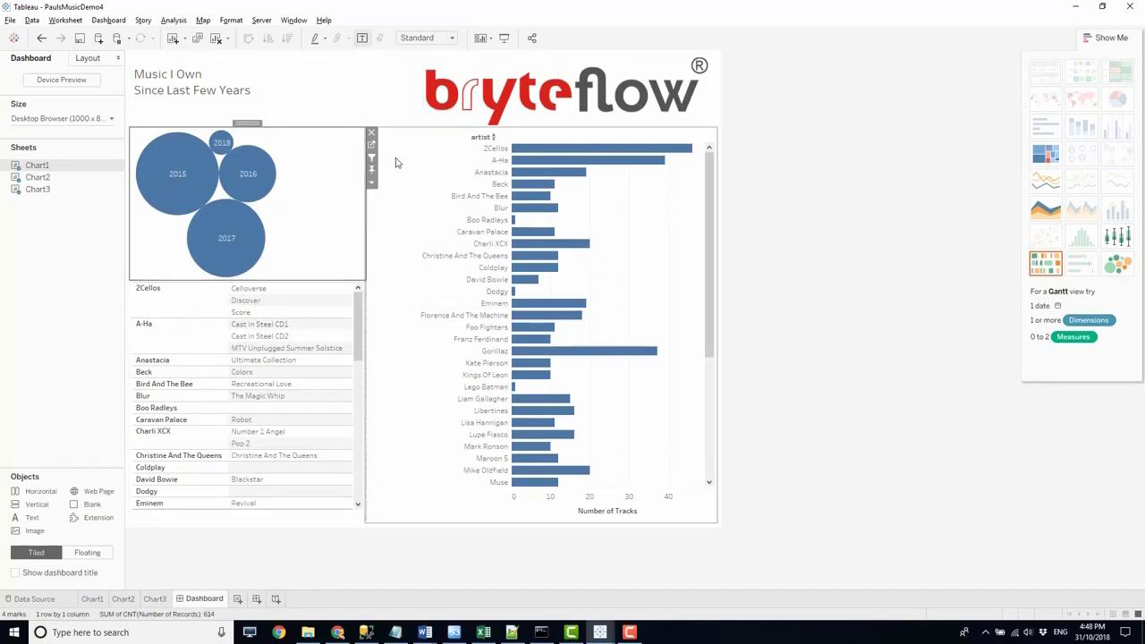
mouse_move(254, 167)
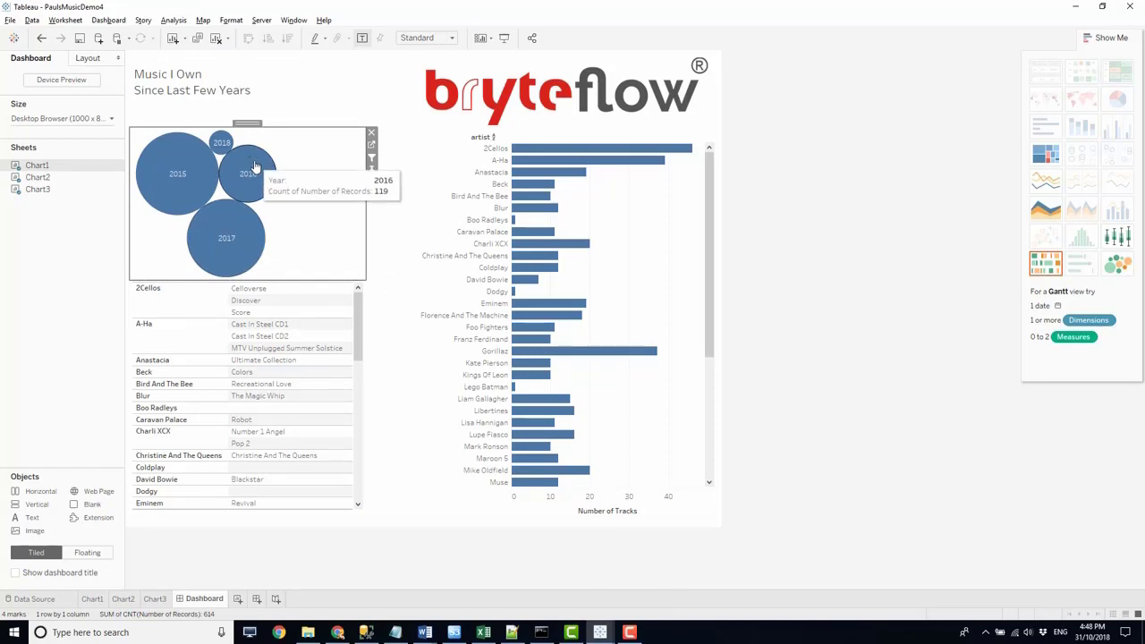
click(255, 166)
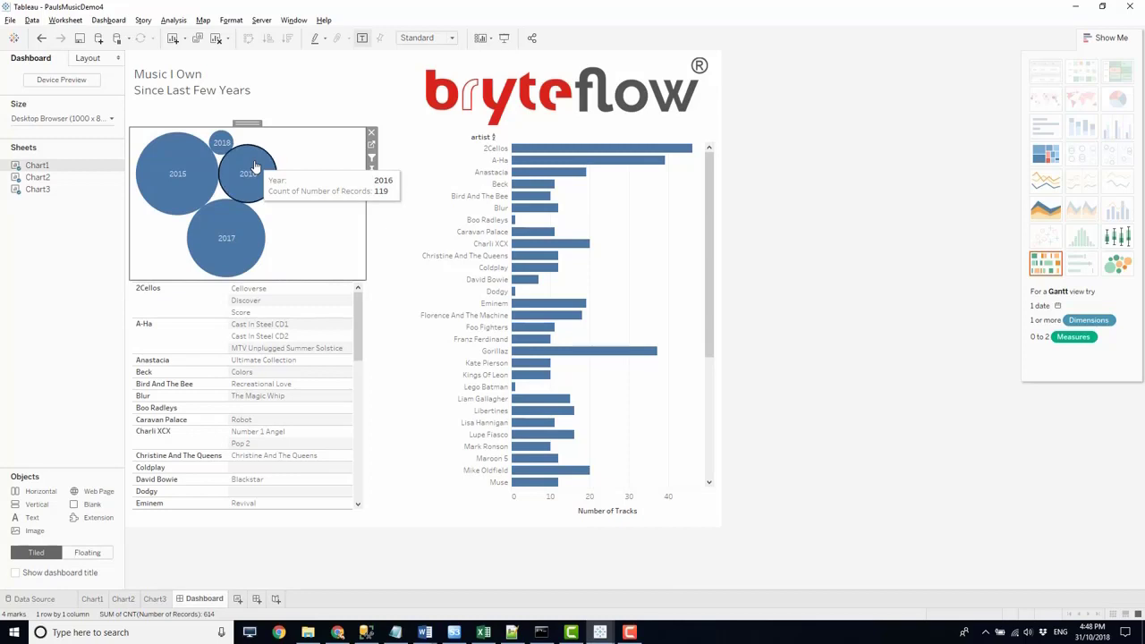